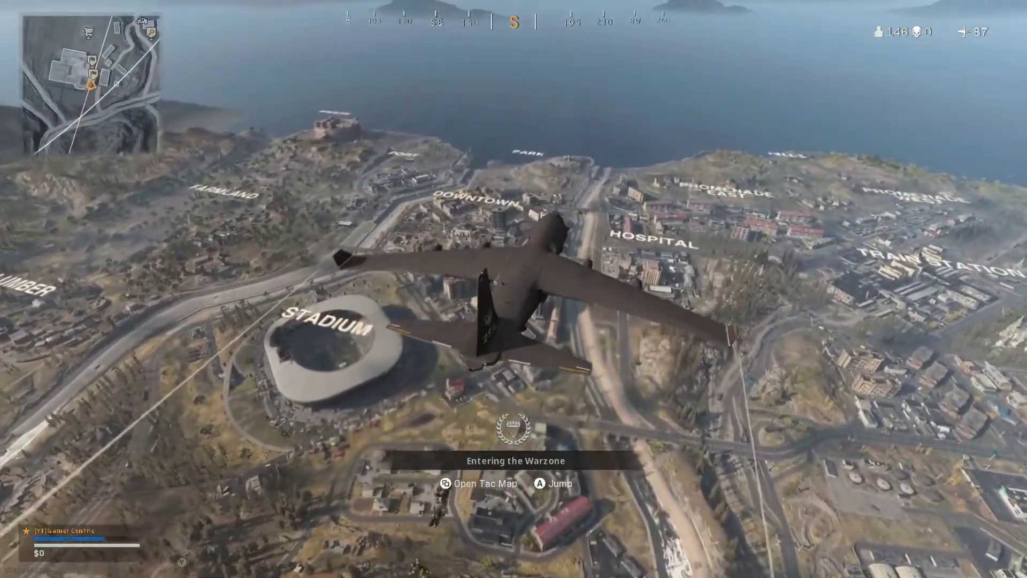
key("space")
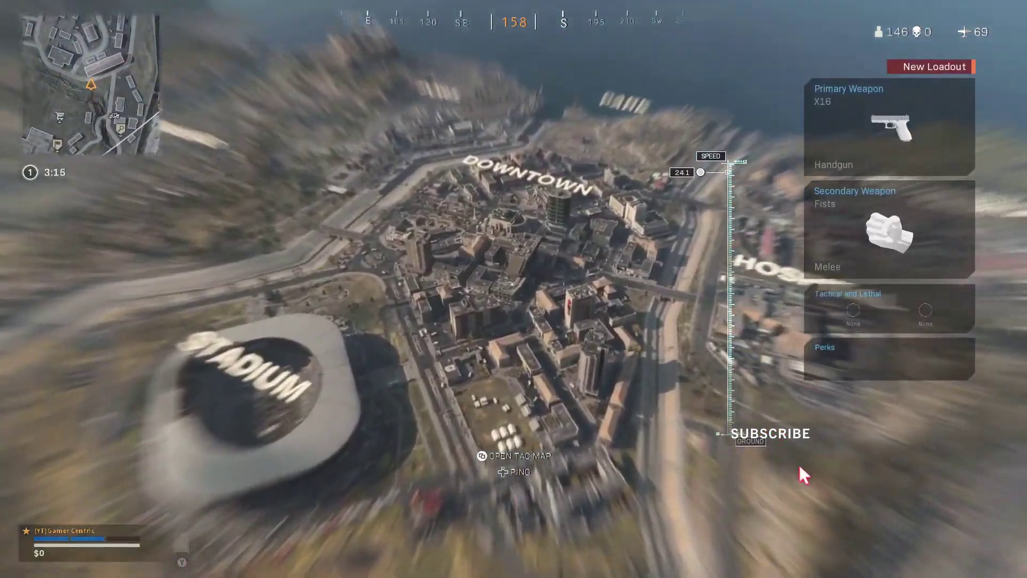
key("space")
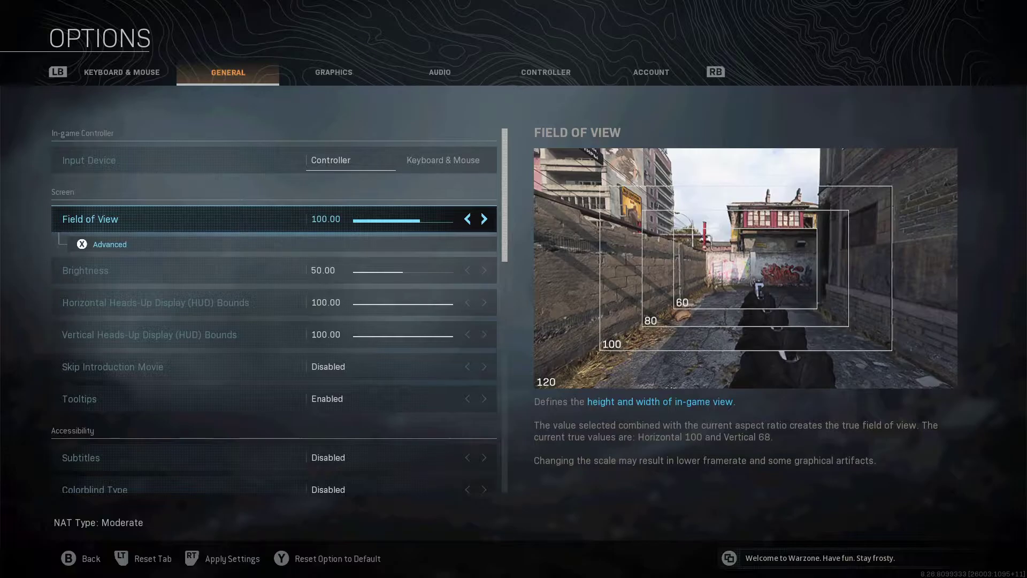
Examine the General settings from Field of View down to Mini Map Shape and Mini Map Rotation
key("Down")
key("Down")
key("Down")
key("Down")
key("Down")
key("Down")
key("Down")
key("Down")
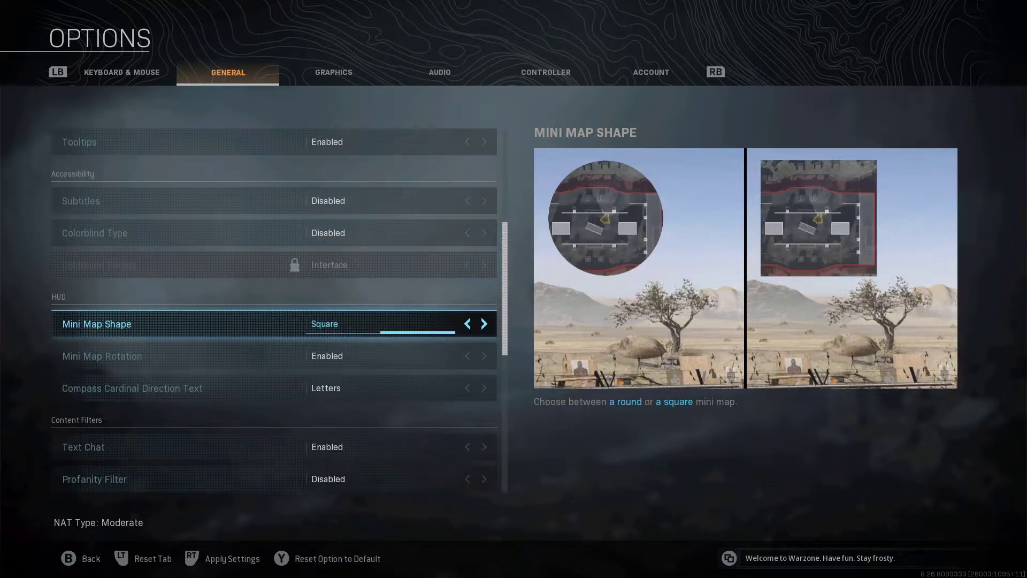
left_click(177, 355)
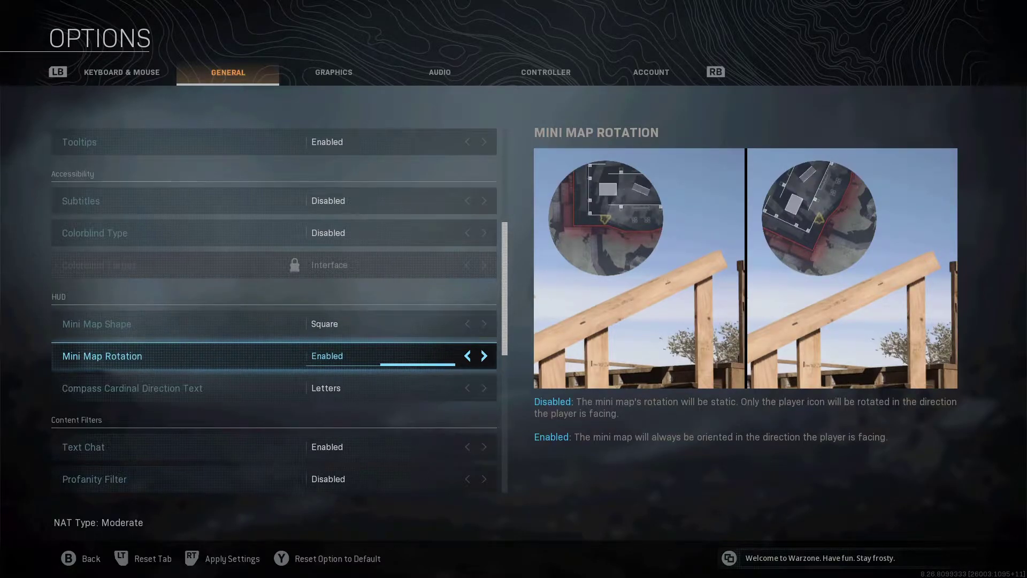
Look through the Content Filters and Telemetry options in the General settings, down to Show Mute Voice Chat Widget
key("Down")
key("Down")
key("Down")
key("Down")
key("Down")
key("Down")
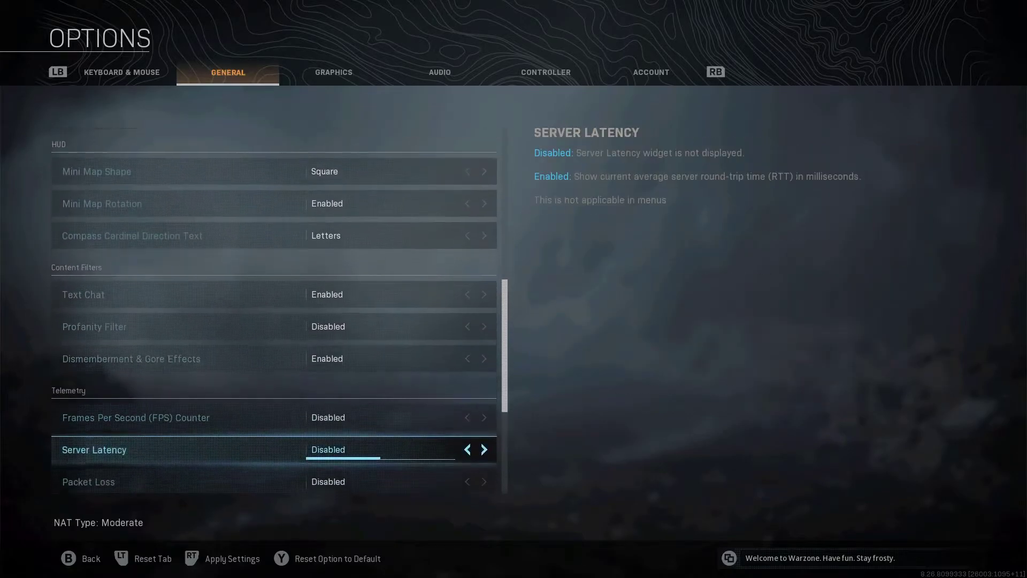
key("Down")
key("Down")
key("Down")
key("Down")
key("Down")
key("Down")
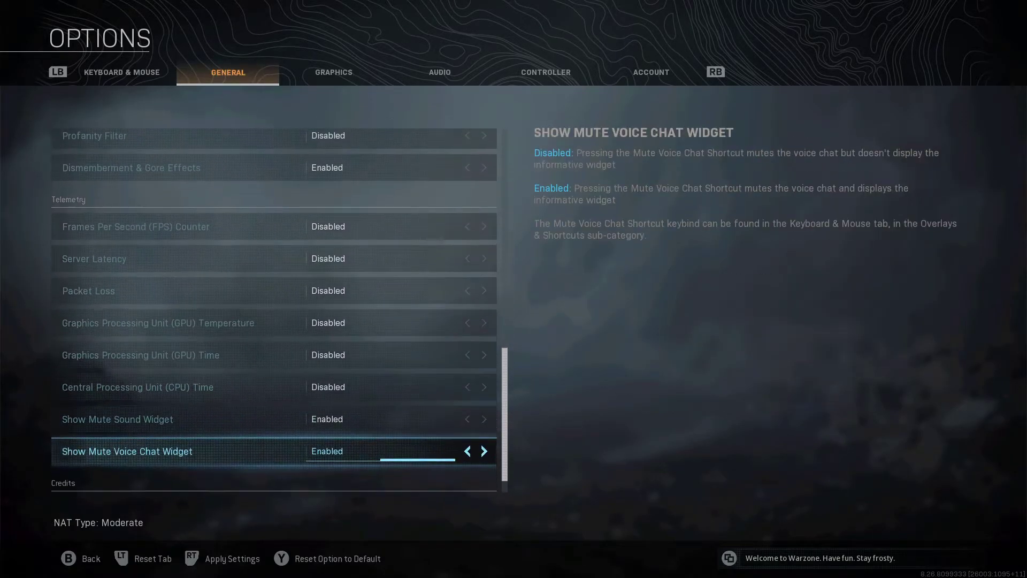
Enable the Frames Per Second (FPS) Counter, Server Latency, Packet Loss and GPU Temperature telemetry displays
key("Up")
key("Up")
key("Up")
key("Up")
key("Up")
key("Up")
key("Up")
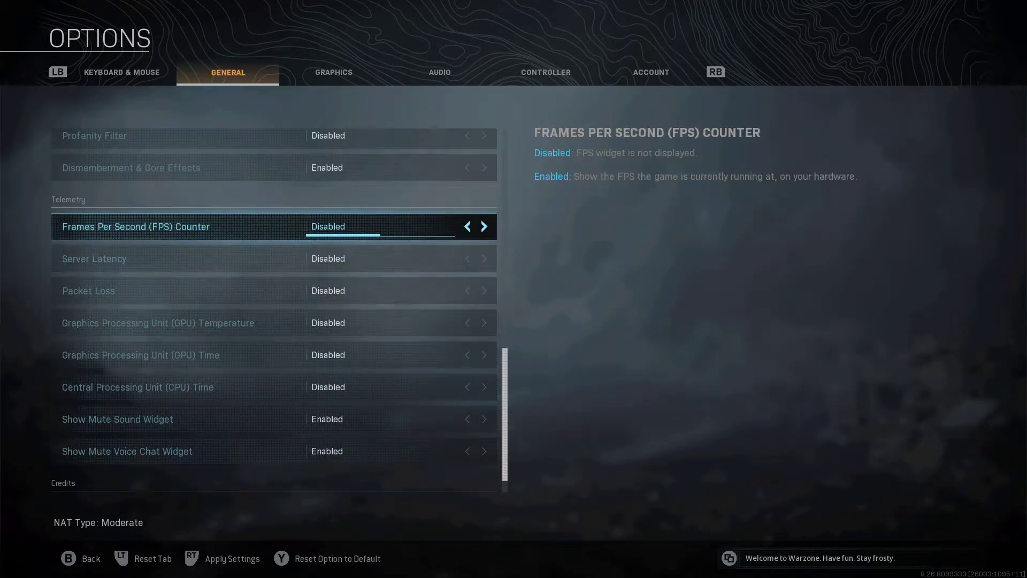
key("Right")
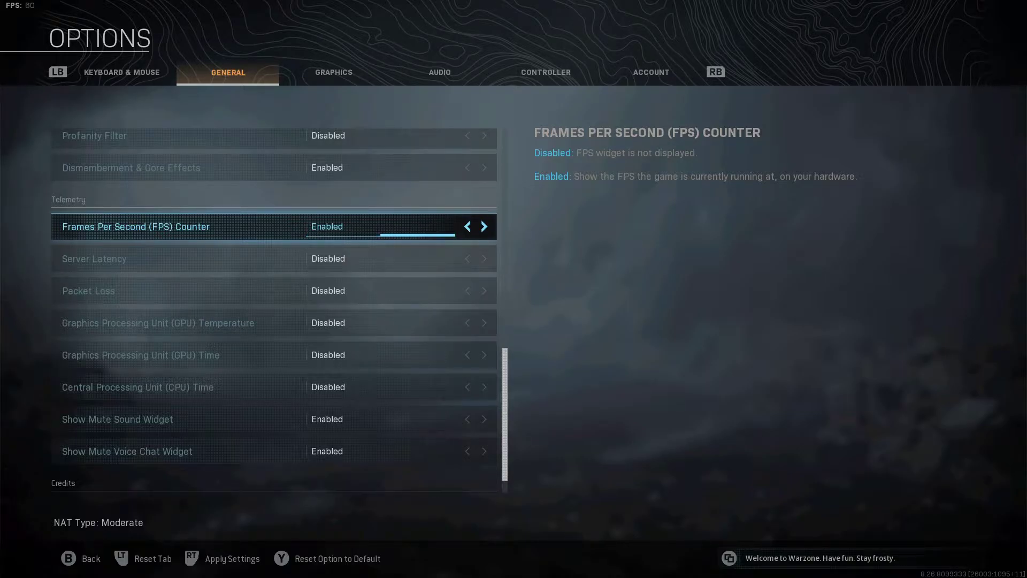
key("Down")
key("Right")
key("Down")
key("Right")
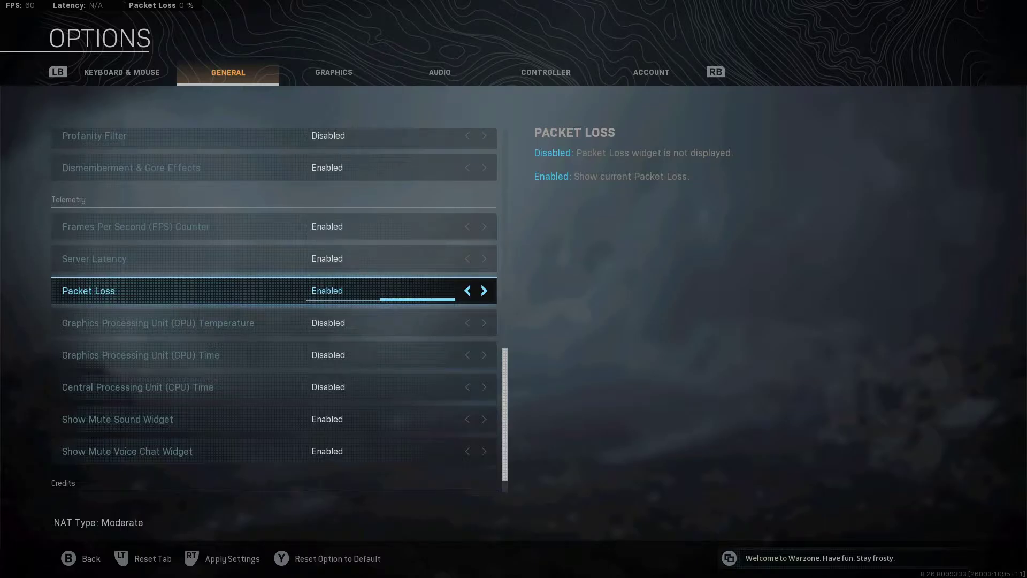
key("Down")
key("Right")
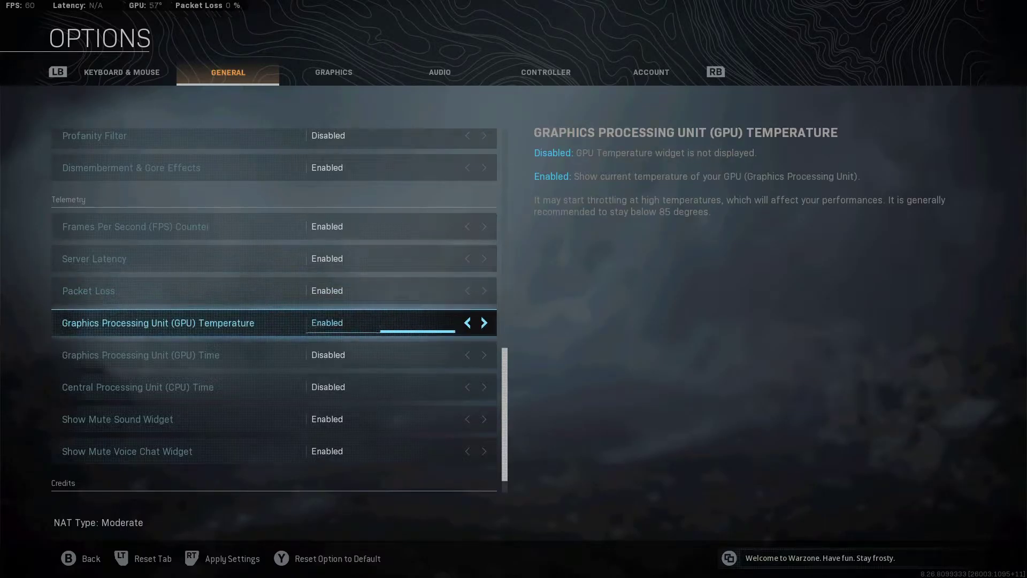
Disable the GPU Temperature, Packet Loss, Server Latency and Frames Per Second (FPS) Counter displays again
key("Left")
key("Up")
key("Left")
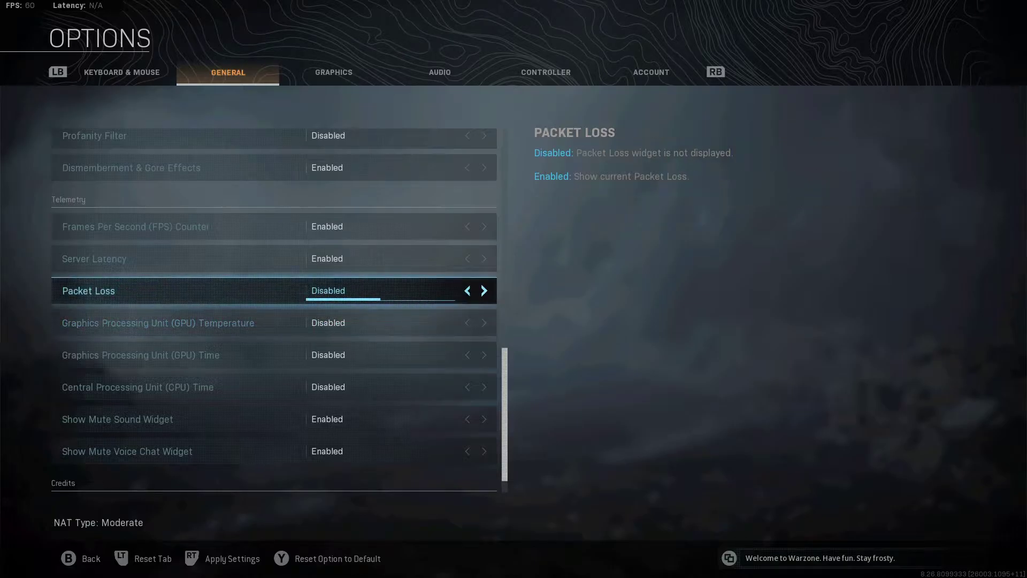
key("Up")
key("Left")
key("Up")
key("Left")
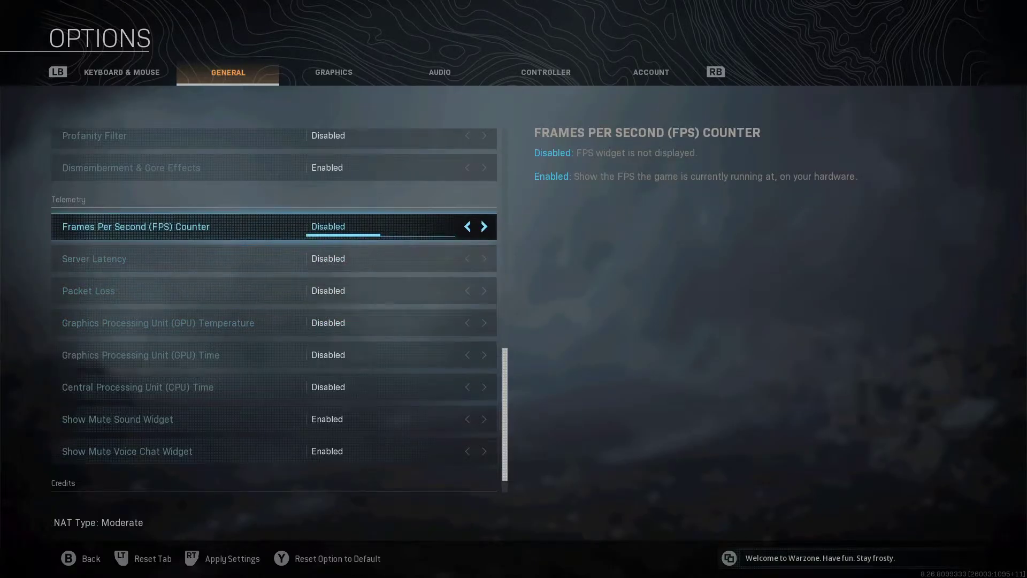
Look over the Telemetry options once more and switch to the Graphics settings
key("Down")
key("Down")
key("Down")
key("Down")
key("Up")
key("Up")
key("Up")
key("Up")
key("Down")
key("Down")
key("Down")
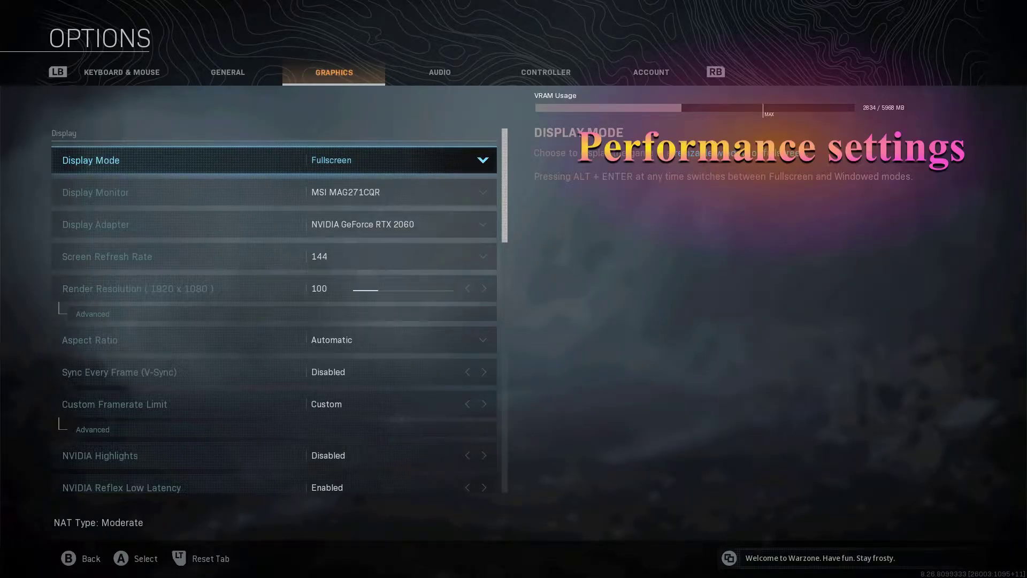
Set the Screen Refresh Rate to 120 in the Display settings
key("Down")
key("Down")
key("Down")
key("Down")
key("Down")
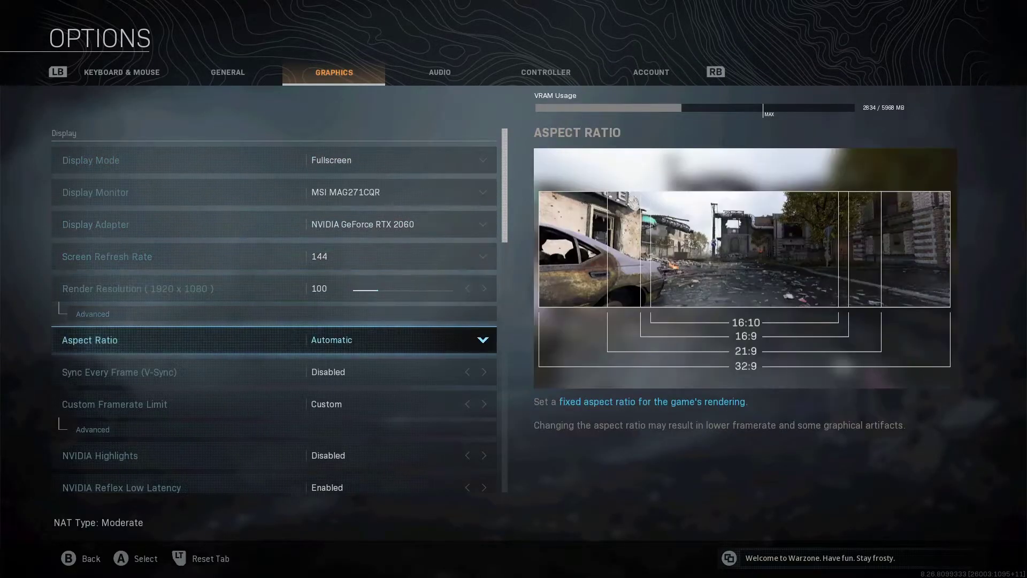
key("Up")
key("Up")
key("Return")
key("Down")
key("Return")
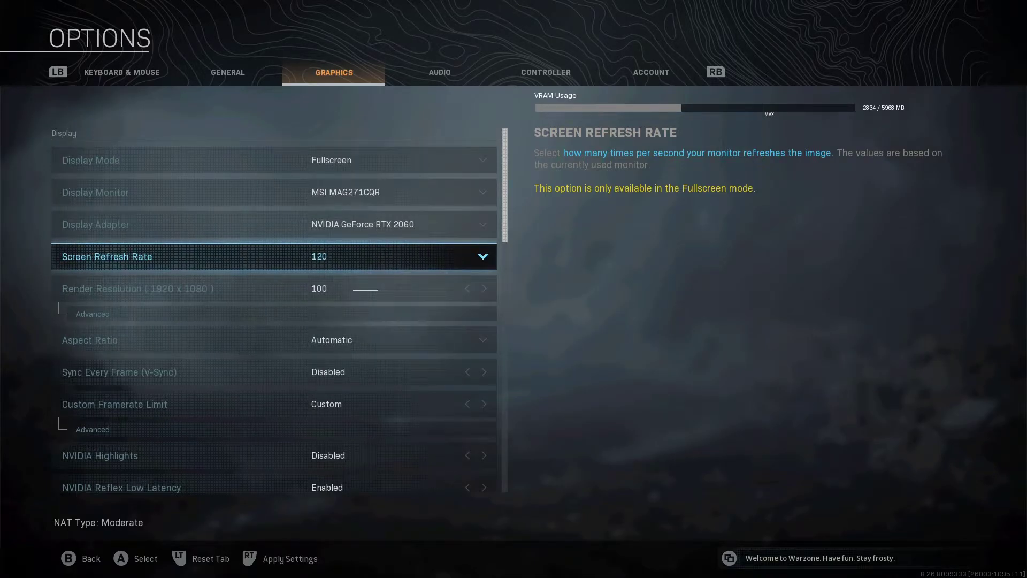
Check the available screen refresh rates and review the Render Resolution, Aspect Ratio and V-Sync settings
key("Down")
key("Down")
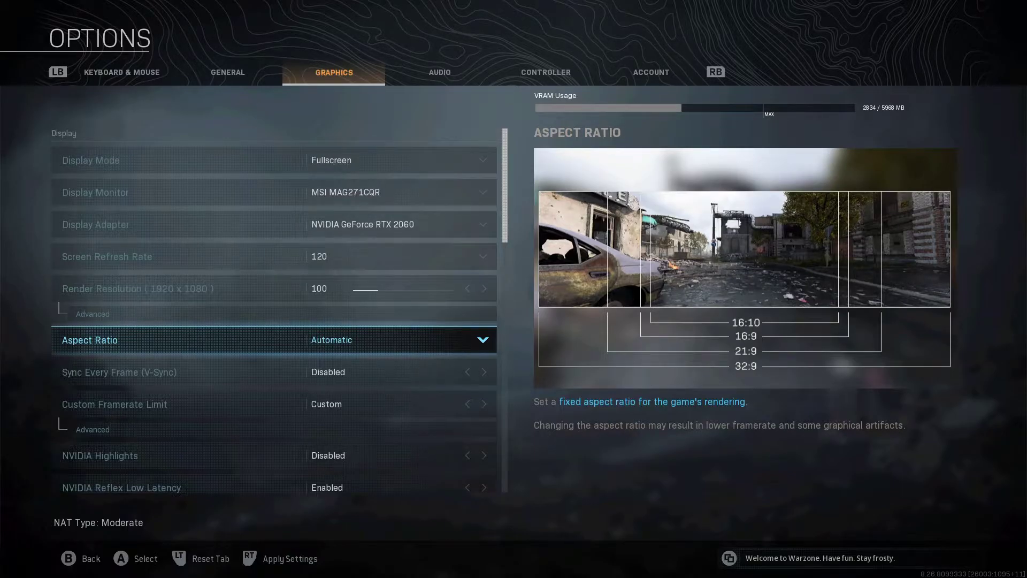
left_click(107, 256)
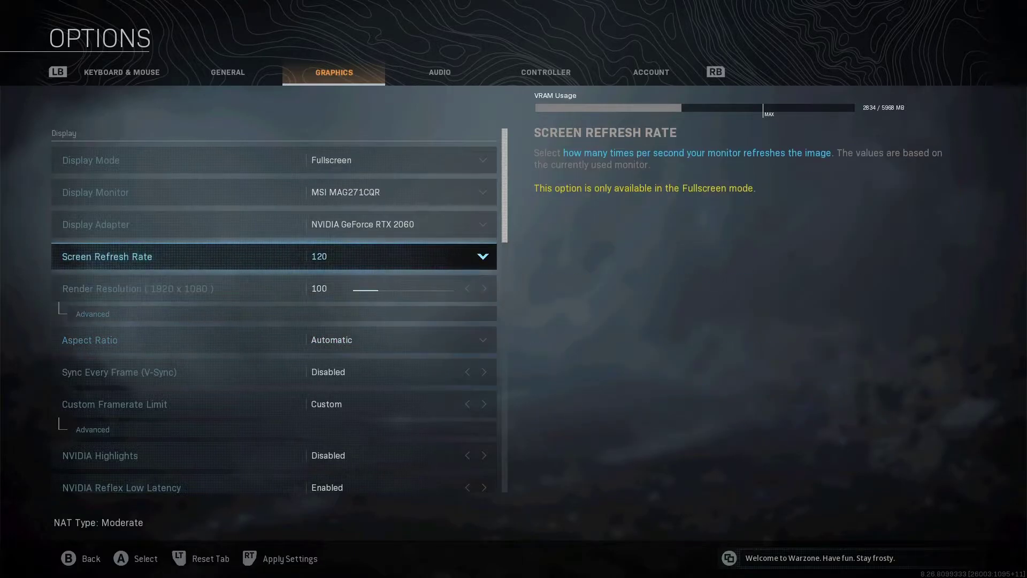
key("Return")
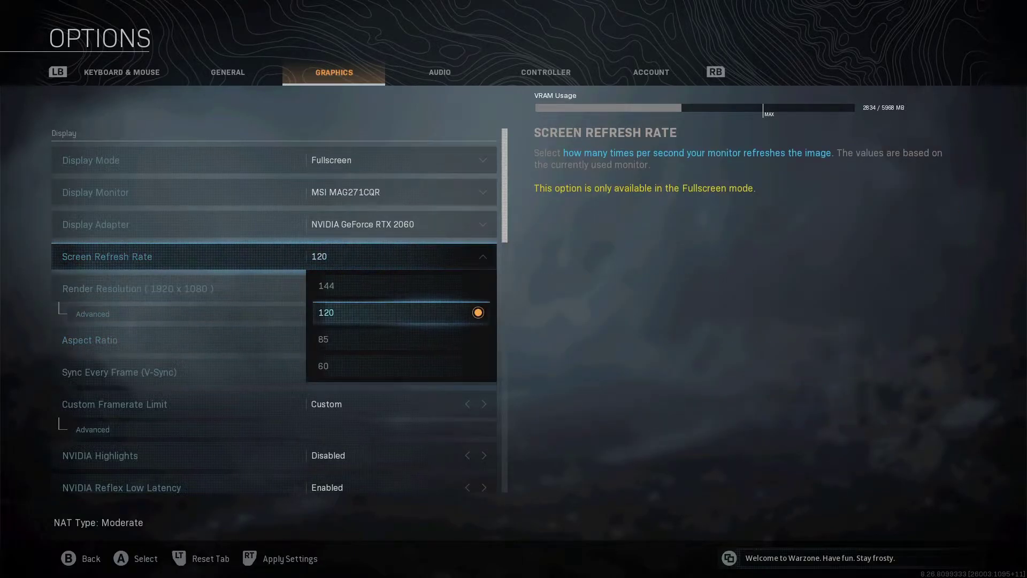
key("Up")
key("Escape")
key("Down")
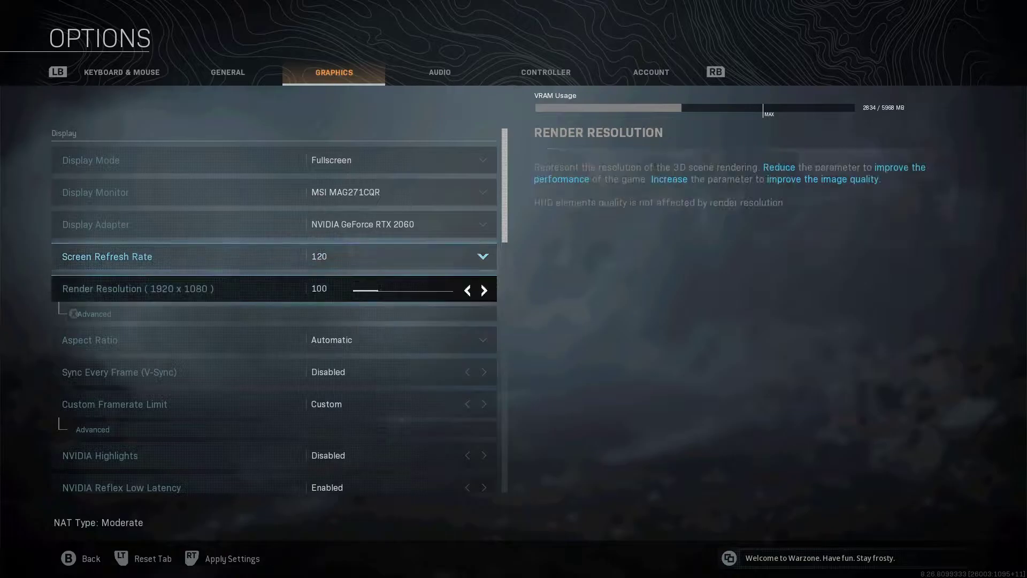
key("Down")
key("Down")
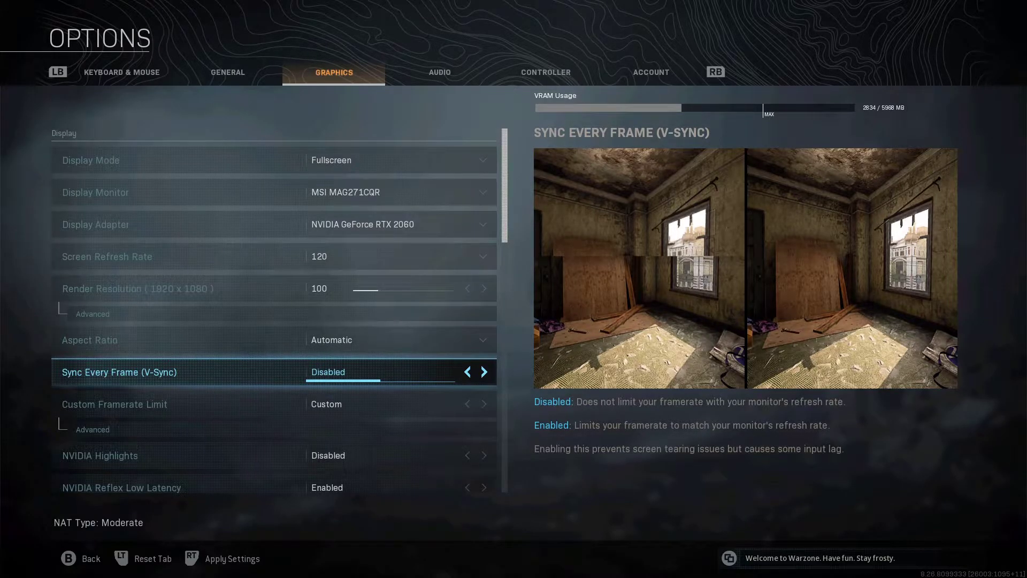
Expand the advanced Custom Framerate Limit options and set the Gameplay Custom Framerate Limit to 120
key("Up")
key("Up")
key("Up")
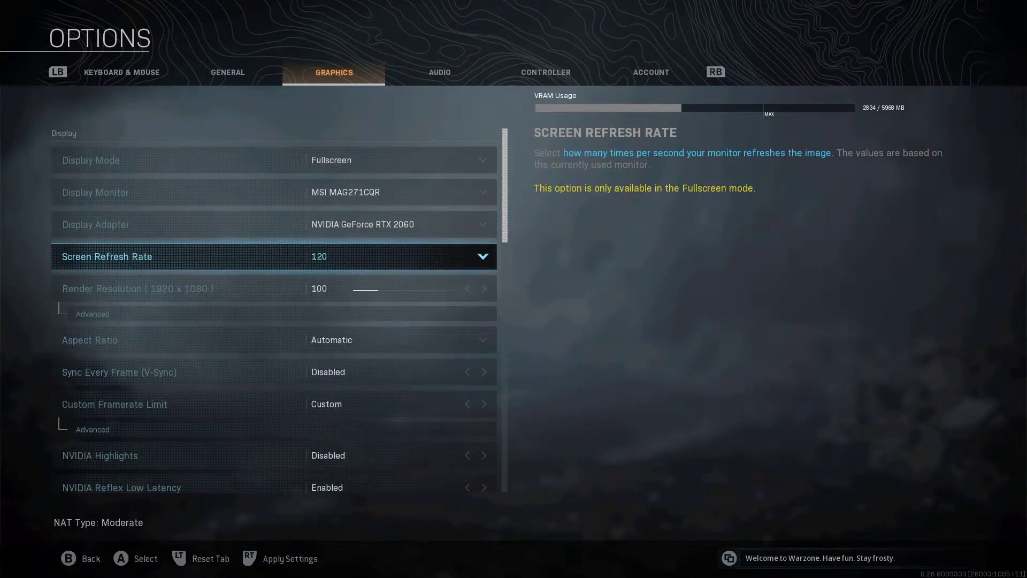
key("Down")
key("Down")
key("Down")
key("Down")
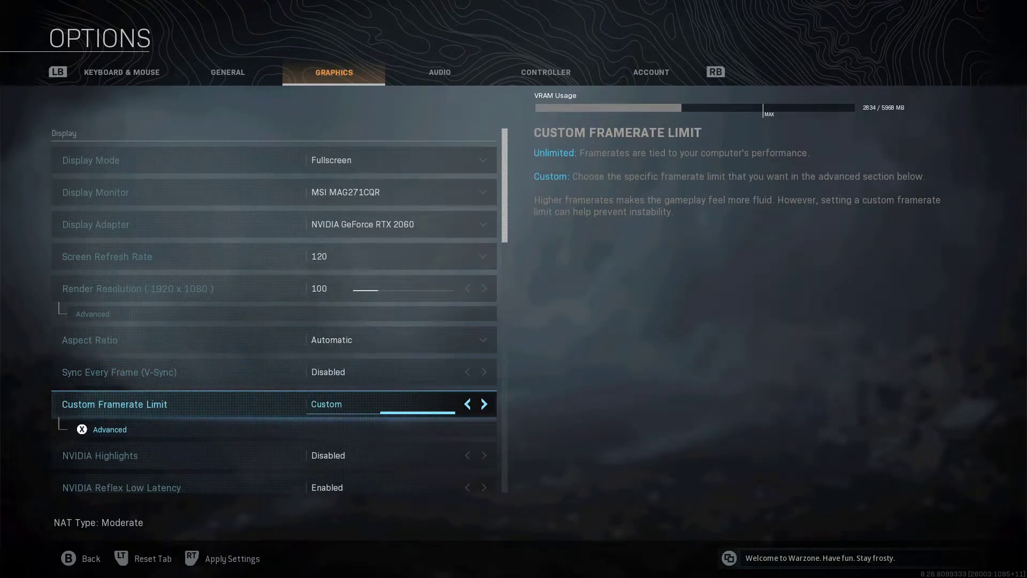
key("x")
key("Down")
key("Right")
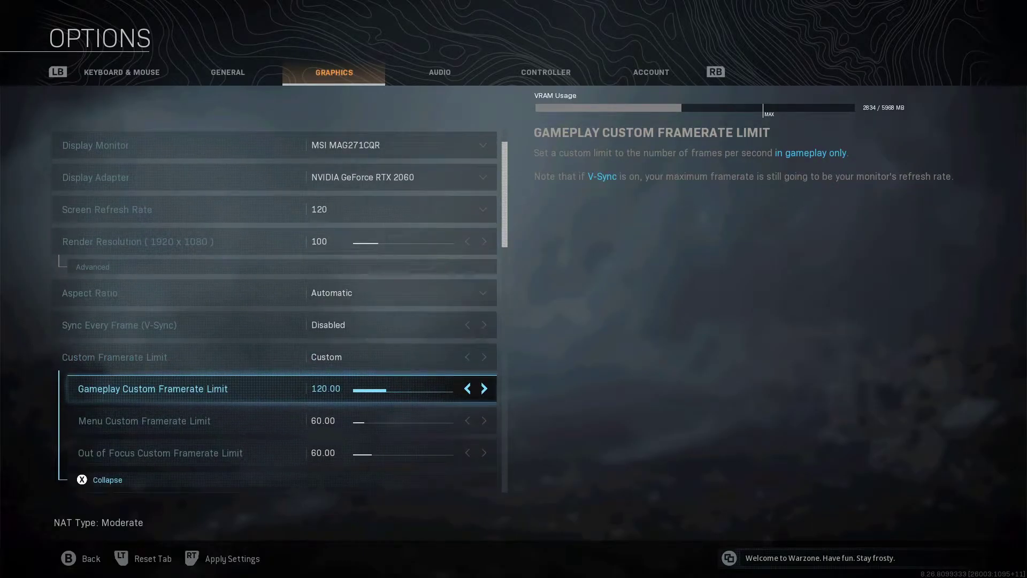
Examine the menu and out-of-focus framerate limits, NVIDIA Reflex Low Latency and Display Gamma settings
key("Down")
key("Down")
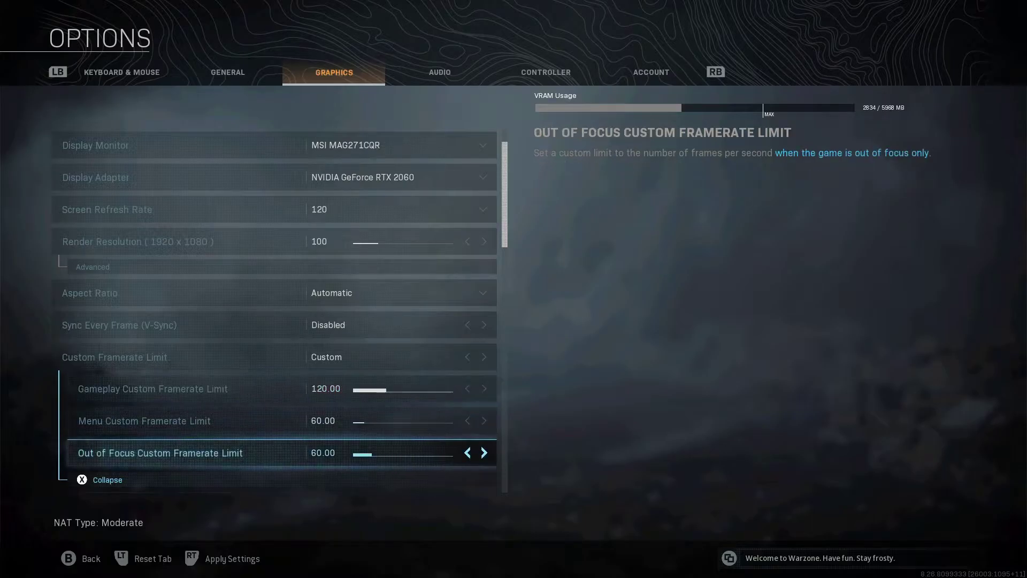
key("Up")
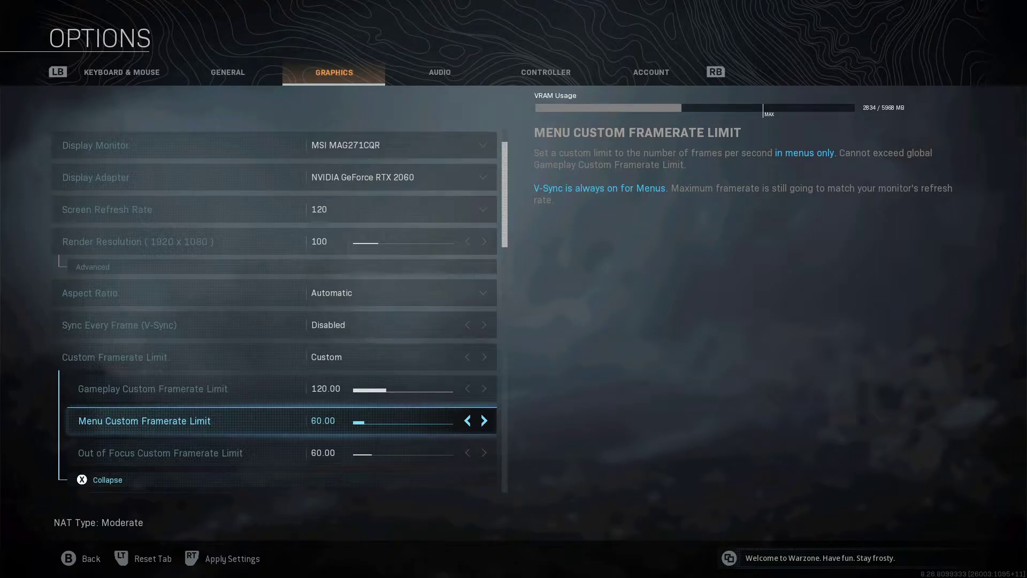
key("Up")
key("Up")
key("Down")
key("Down")
key("Down")
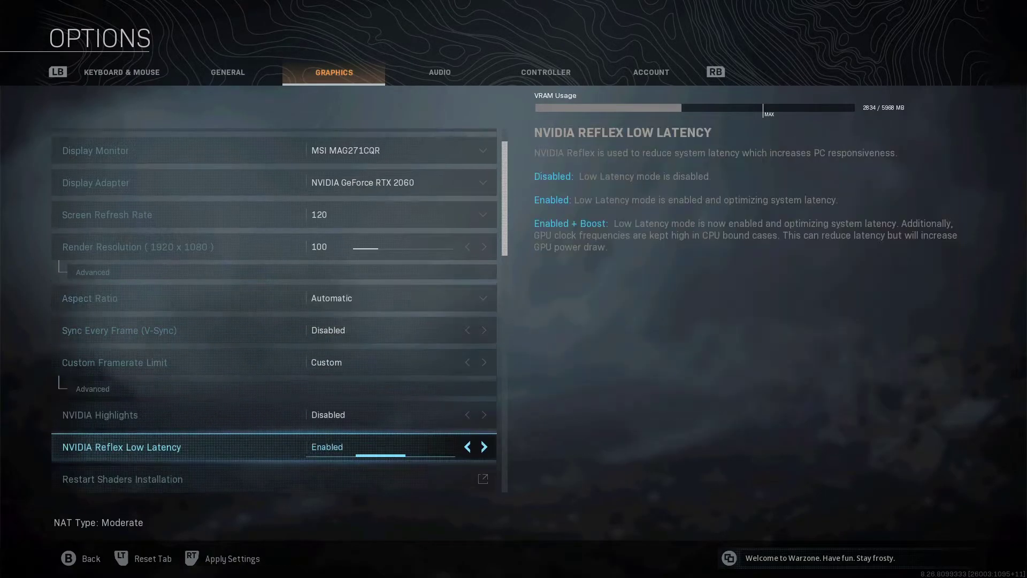
key("Down")
key("Down")
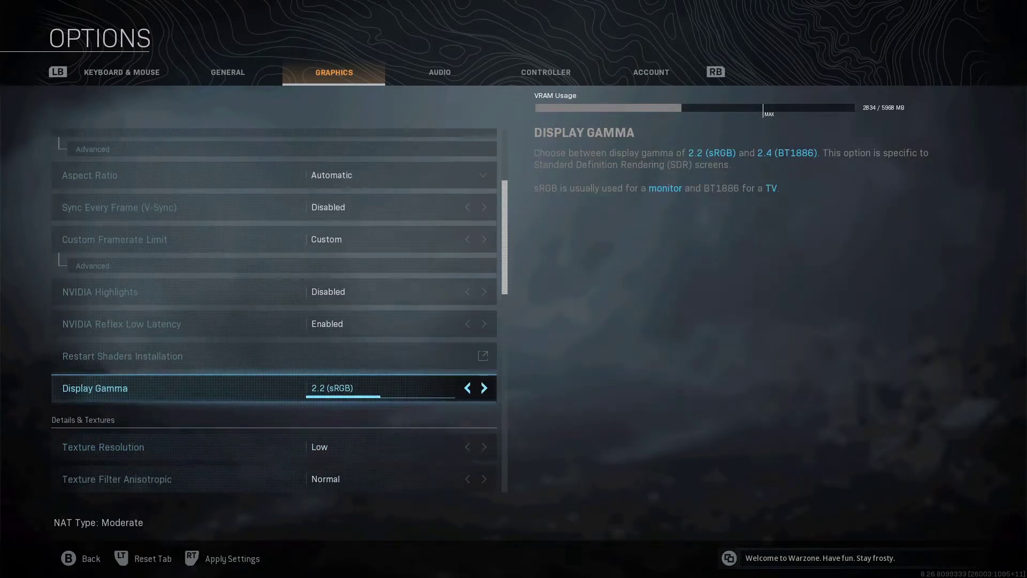
Switch Texture Resolution repeatedly between Normal and Low to compare VRAM usage, finishing on Low
key("Down")
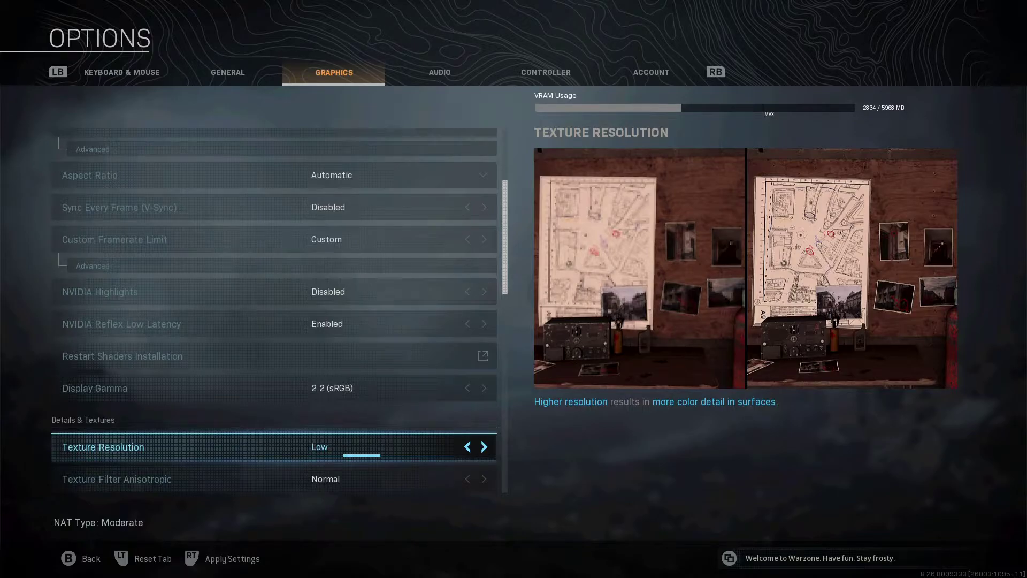
key("Right")
key("Left")
key("Right")
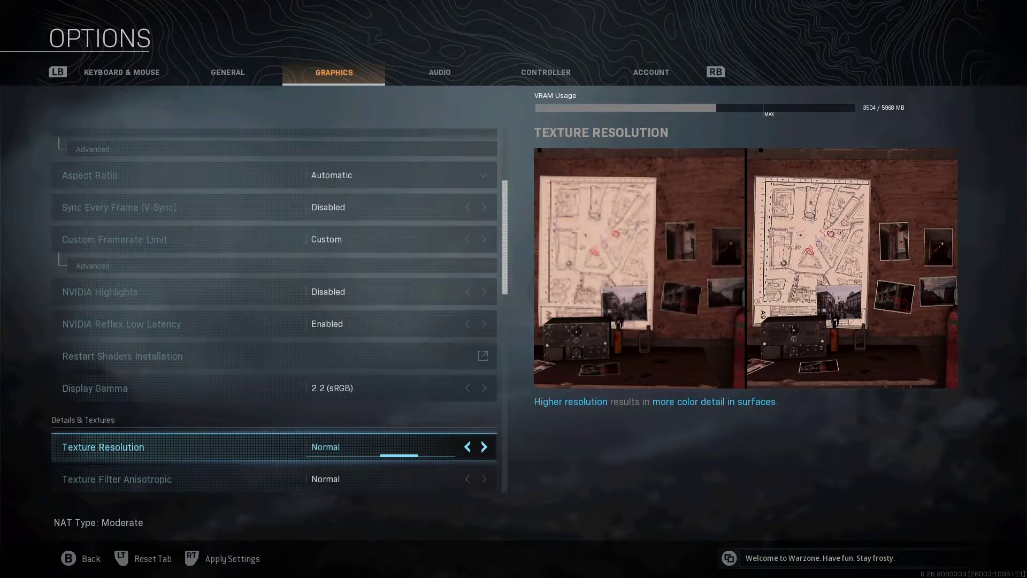
key("Left")
key("Right")
key("Left")
key("Right")
key("Left")
key("Right")
key("Left")
key("Right")
key("Left")
key("Right")
key("Left")
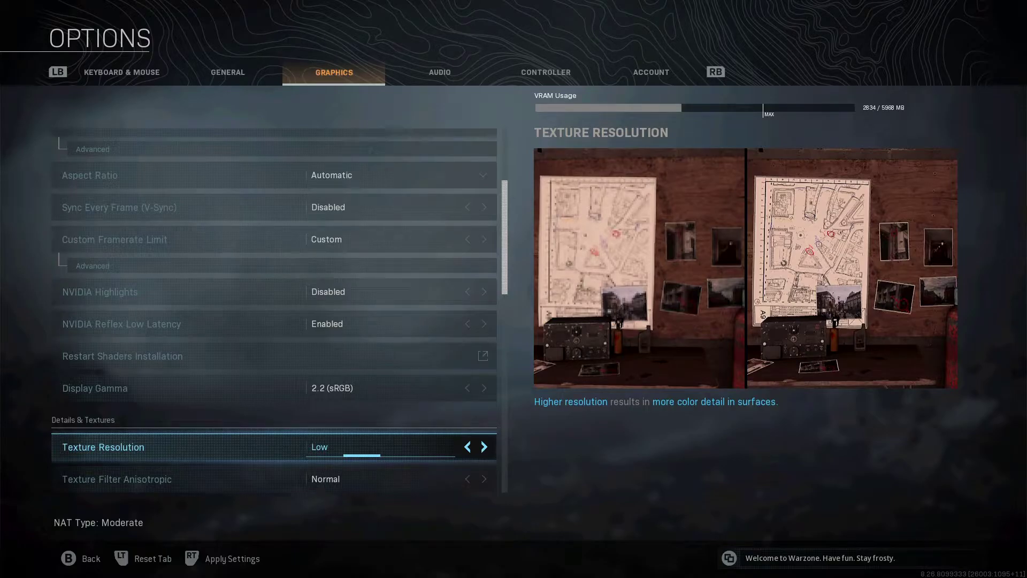
Examine the Details & Textures options from Texture Filter Anisotropic through Particle Quality, Bullet Impacts & Sprays and Tessellation to On-demand Texture Streaming
key("Down")
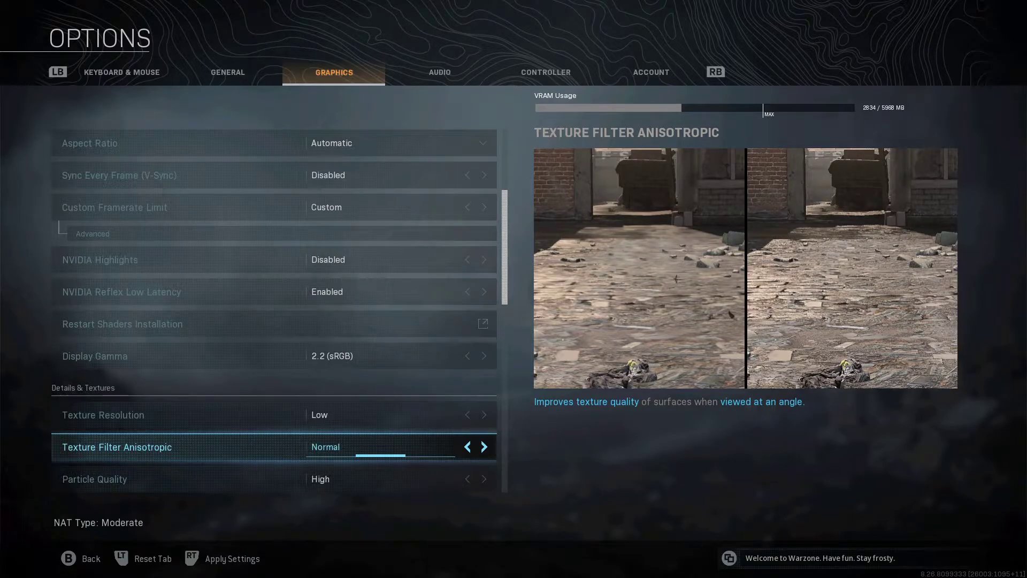
key("Down")
key("Down")
key("Up")
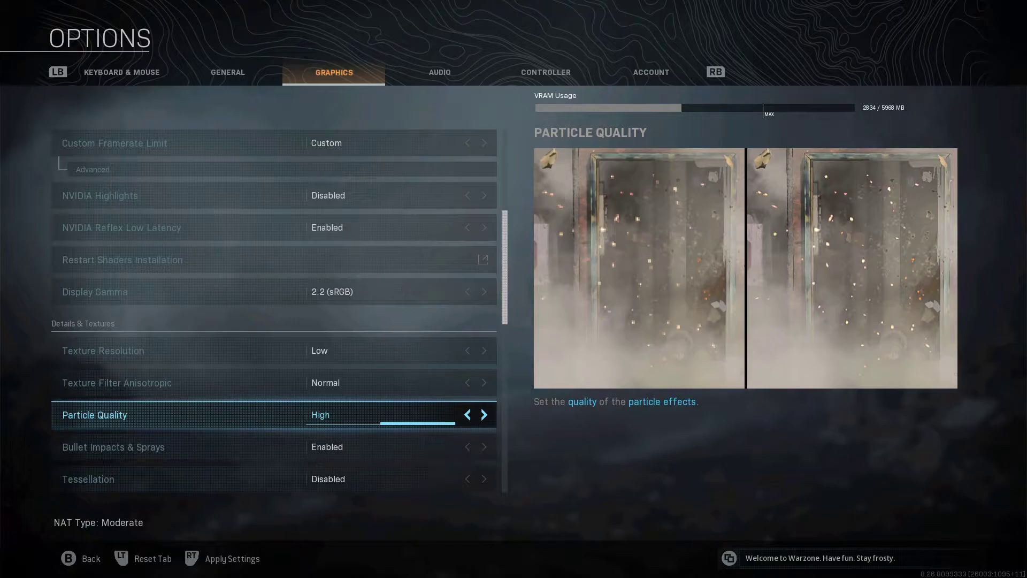
key("Down")
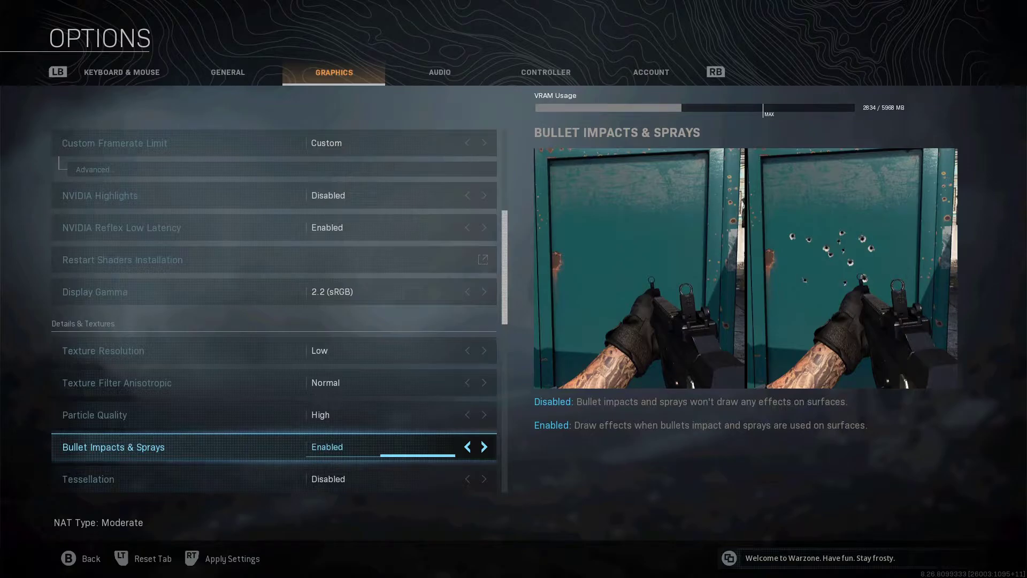
key("Down")
key("Down")
key("Up")
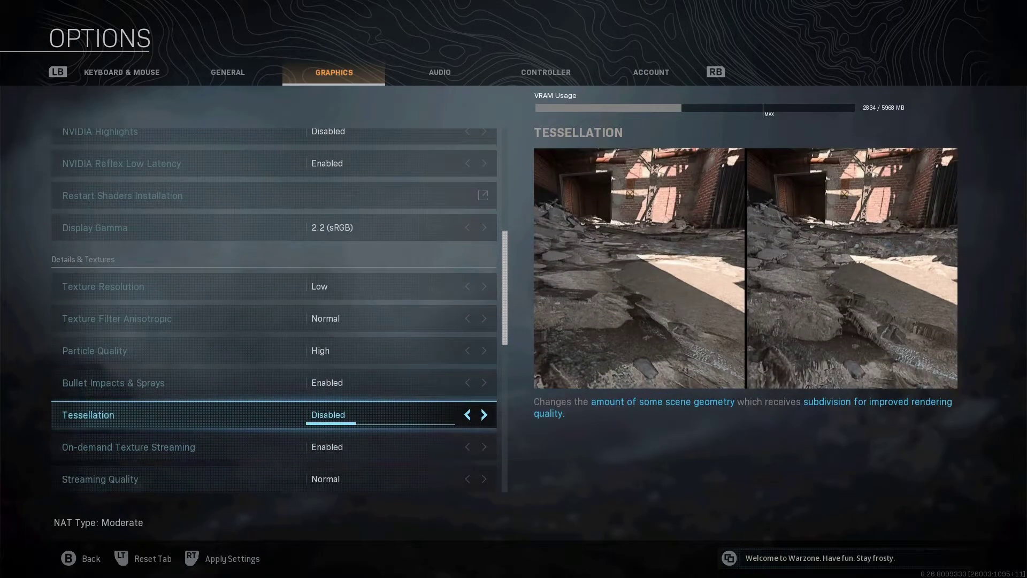
key("Down")
key("Down")
key("Up")
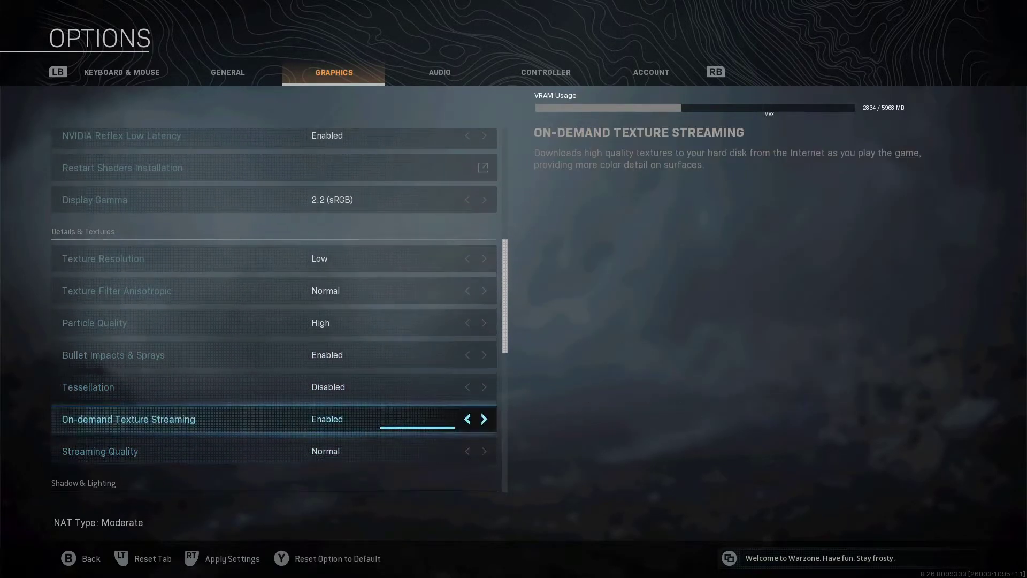
Examine Streaming Quality and the first Shadow & Lighting options around Shadow Map Resolution
key("Down")
key("Down")
key("Up")
key("Down")
key("Down")
key("Down")
key("Up")
key("Up")
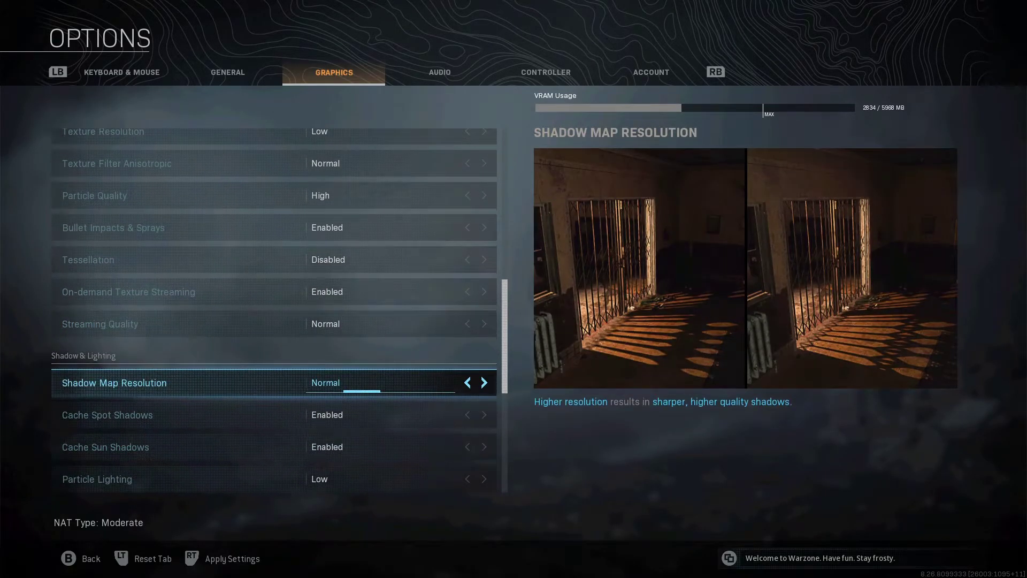
Try a different Shadow Map Resolution for comparison and return it to Normal
key("Left")
key("Right")
key("Left")
key("Right")
Examine the Cache Spot Shadows, Cache Sun Shadows, Particle Lighting and DirectX Raytracing options
key("Down")
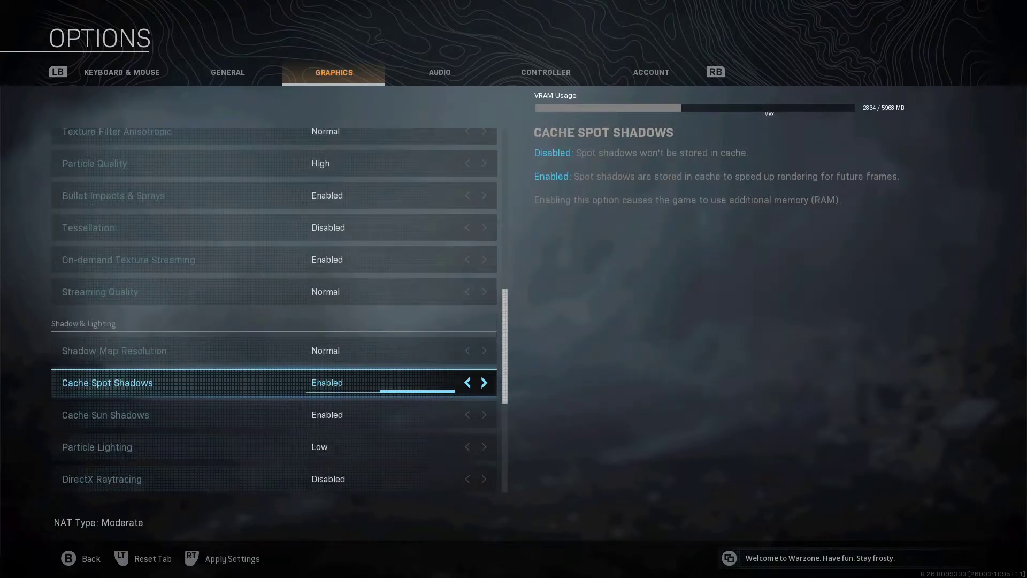
key("Down")
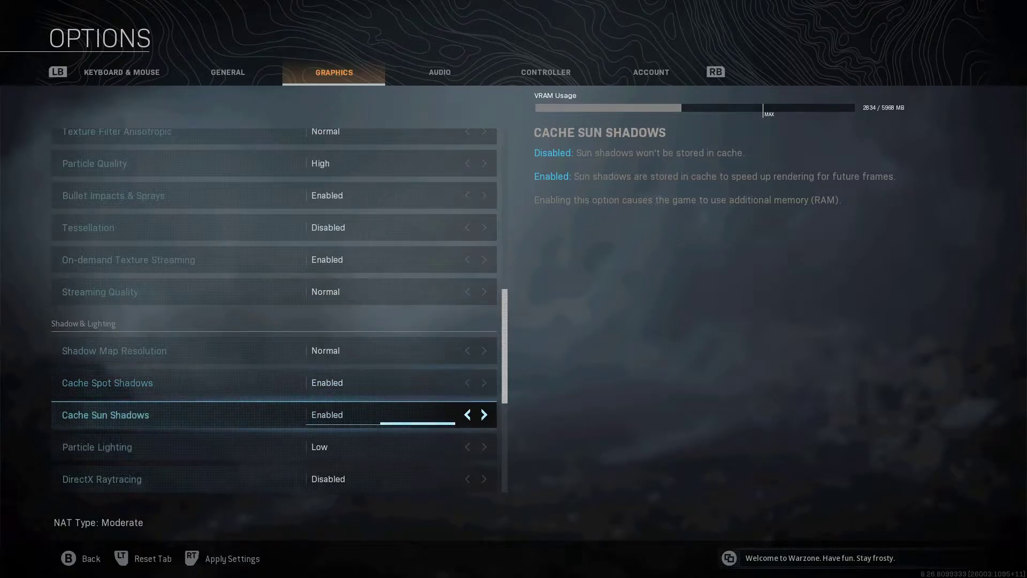
key("Up")
key("Down")
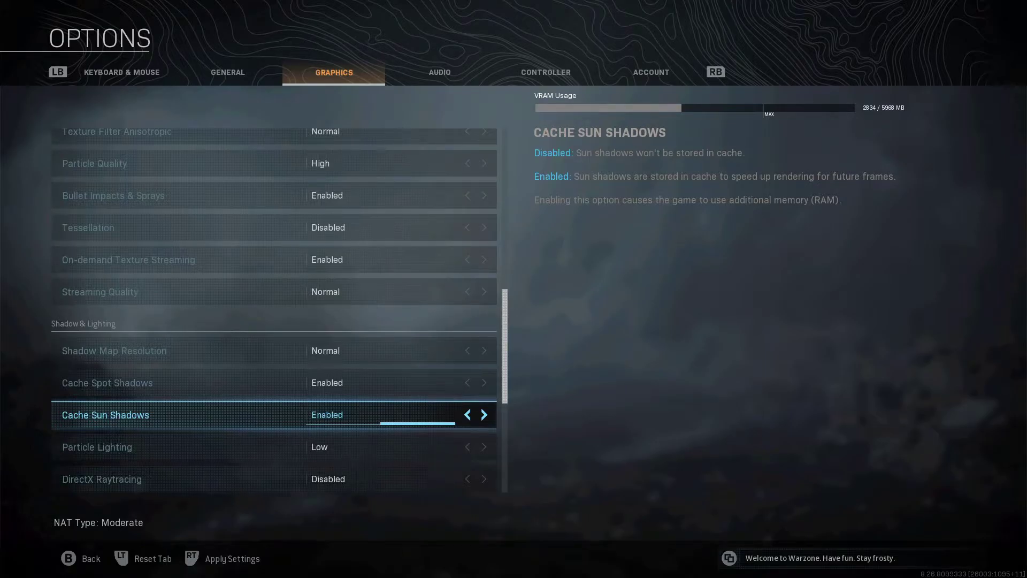
key("Down")
key("Down")
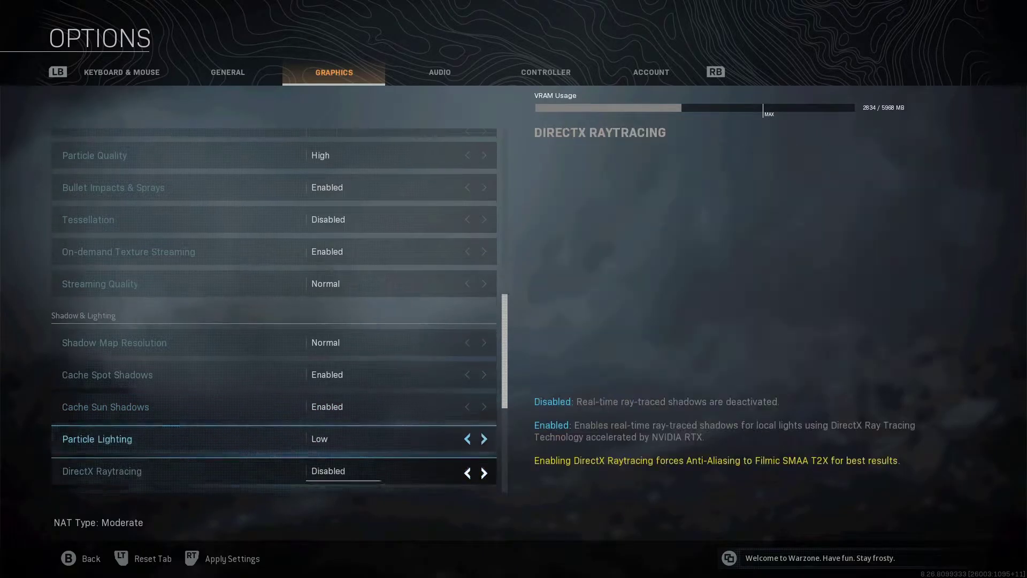
Examine the remaining Shadow & Lighting options, Ambient Occlusion and Screen Space Reflection, and continue to the first Post Processing Effects
key("Down")
key("Up")
key("Down")
key("Down")
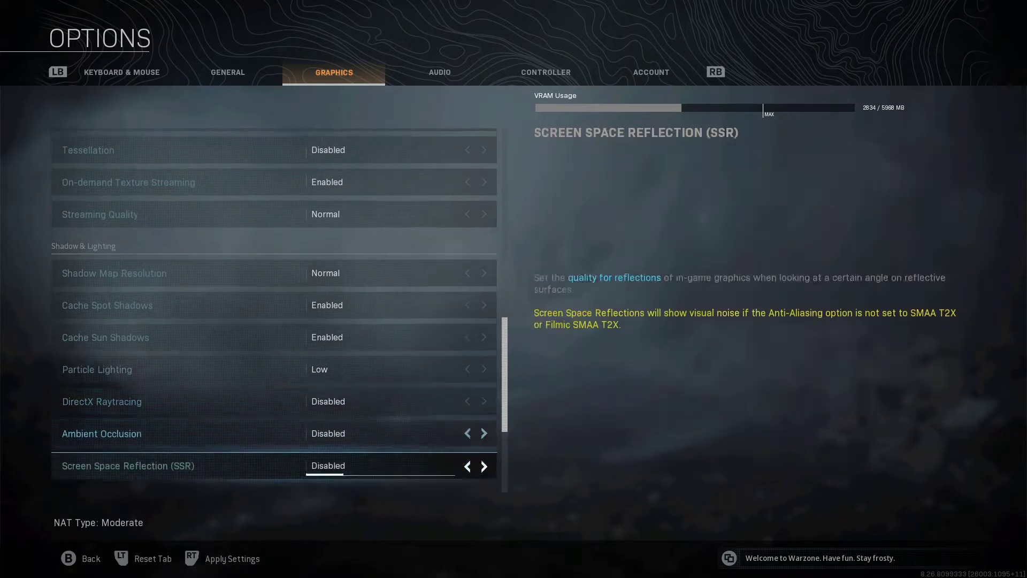
key("Up")
key("Up")
key("Down")
key("Down")
key("Up")
key("Down")
key("Down")
key("Up")
key("Down")
key("Down")
key("Down")
key("Up")
key("Up")
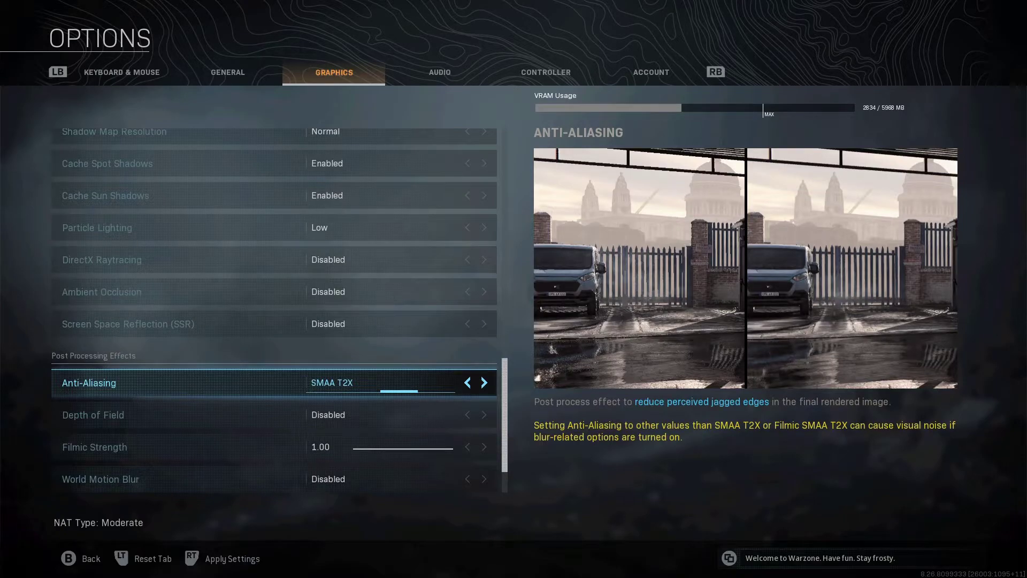
Switch Anti-Aliasing repeatedly between Off and SMAA T2X to compare VRAM usage, finishing on SMAA T2X
key("Left")
key("Left")
key("Right")
key("Left")
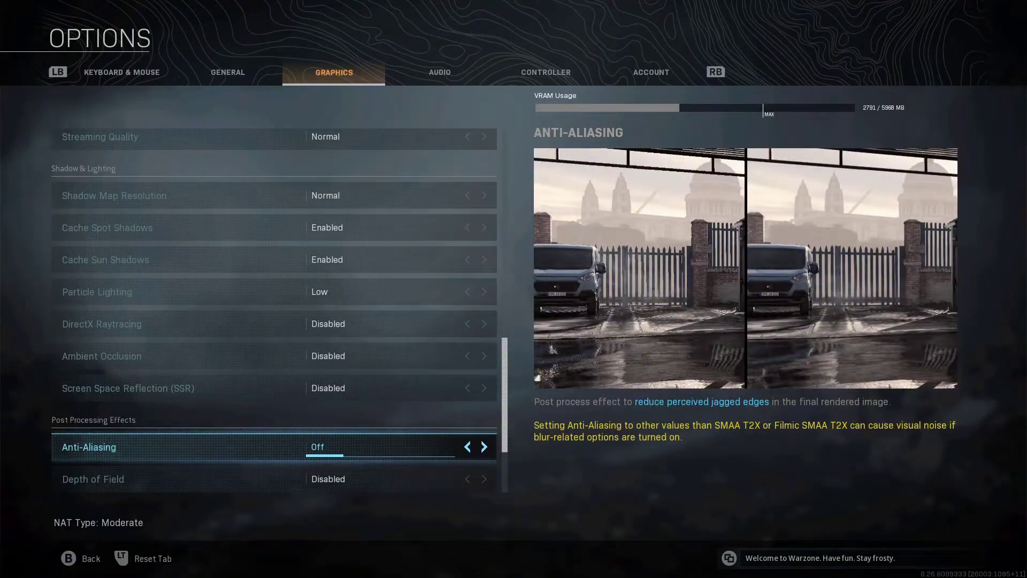
key("Right")
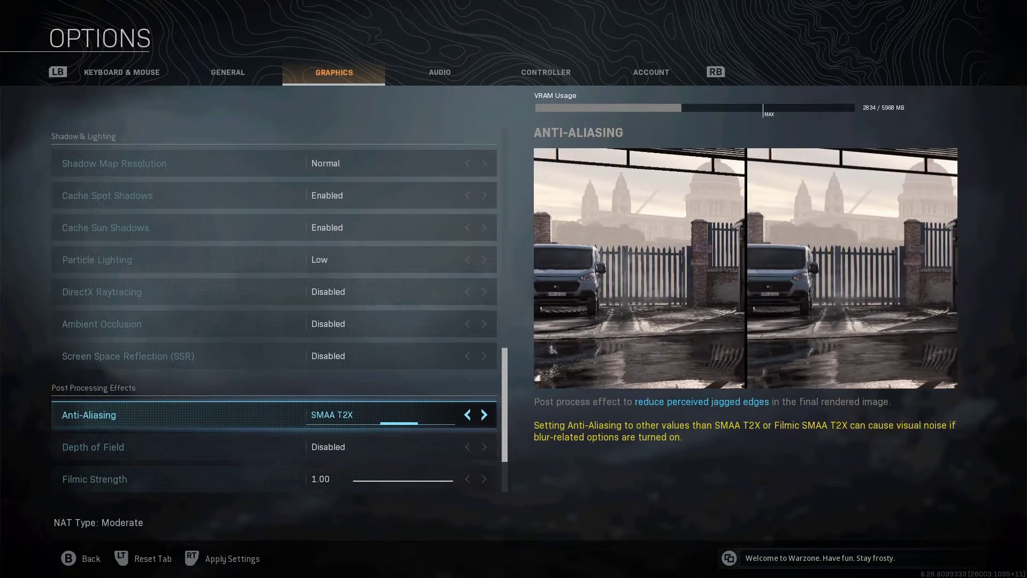
key("Left")
key("Left")
key("Right")
key("Right")
Examine the Depth of Field, World Motion Blur and Filmic Strength options
key("Down")
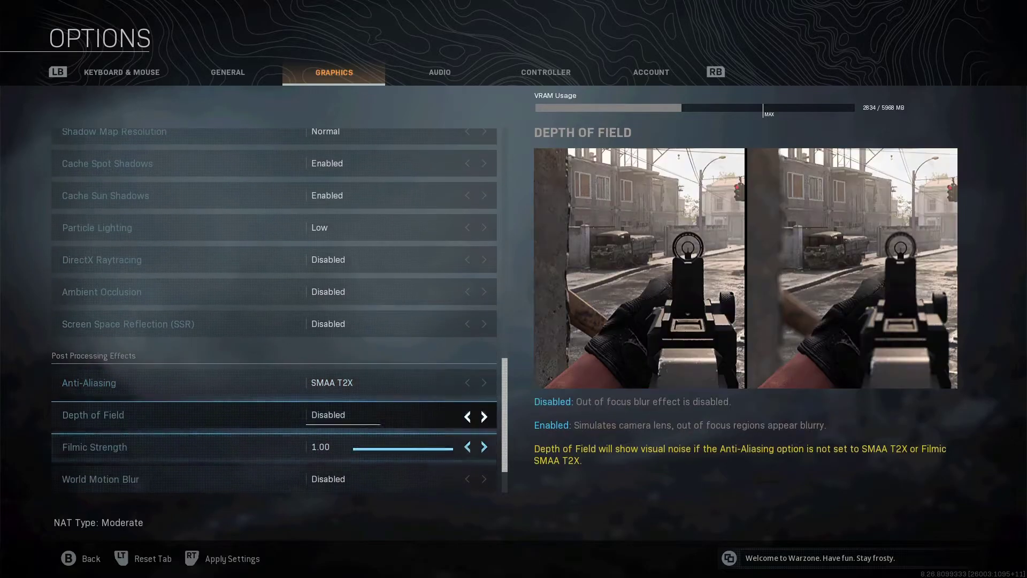
key("Down")
key("Down")
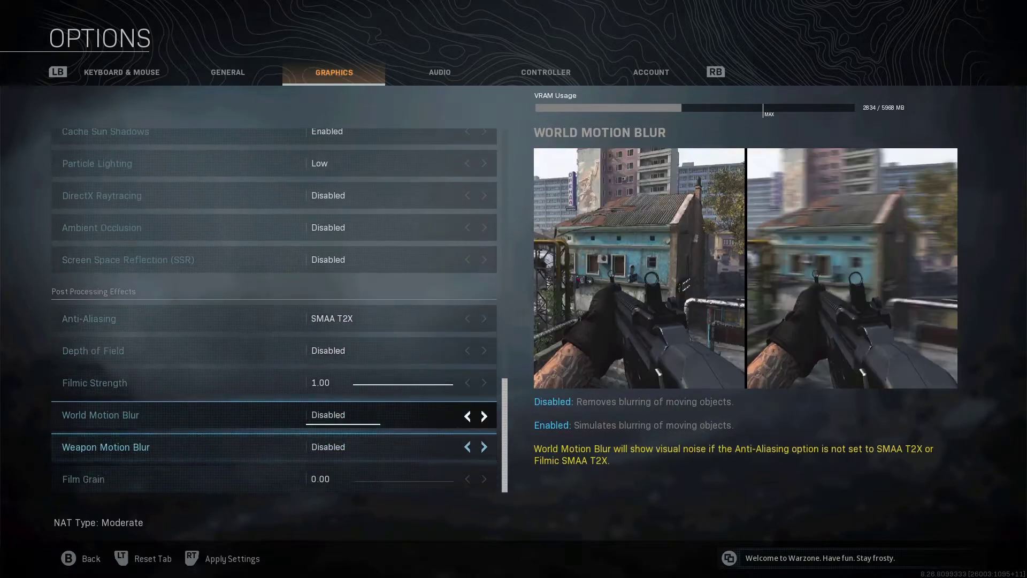
key("Up")
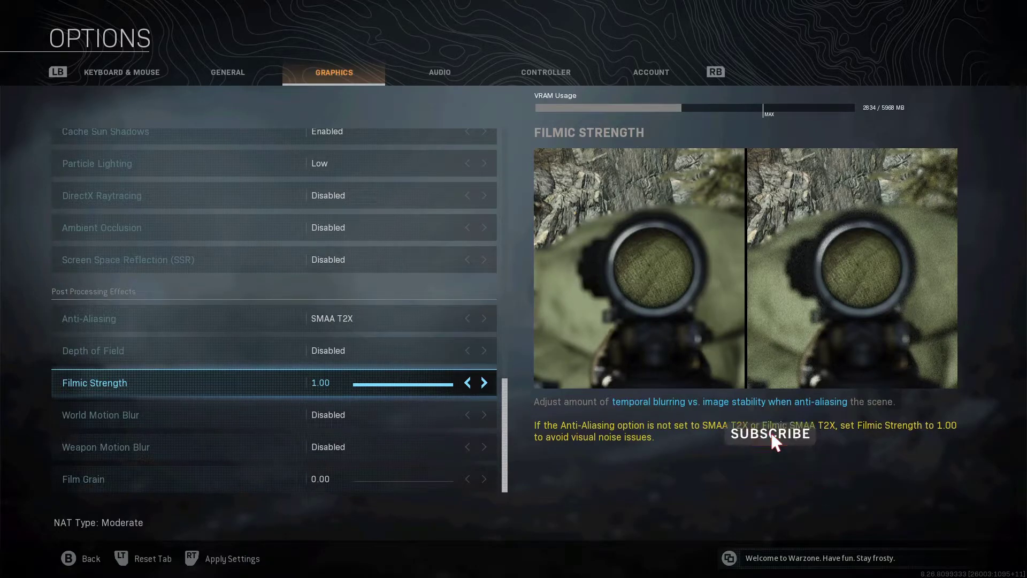
Try Anti-Aliasing on SMAA 1X and return it to SMAA T2X
key("Up")
key("Up")
key("Left")
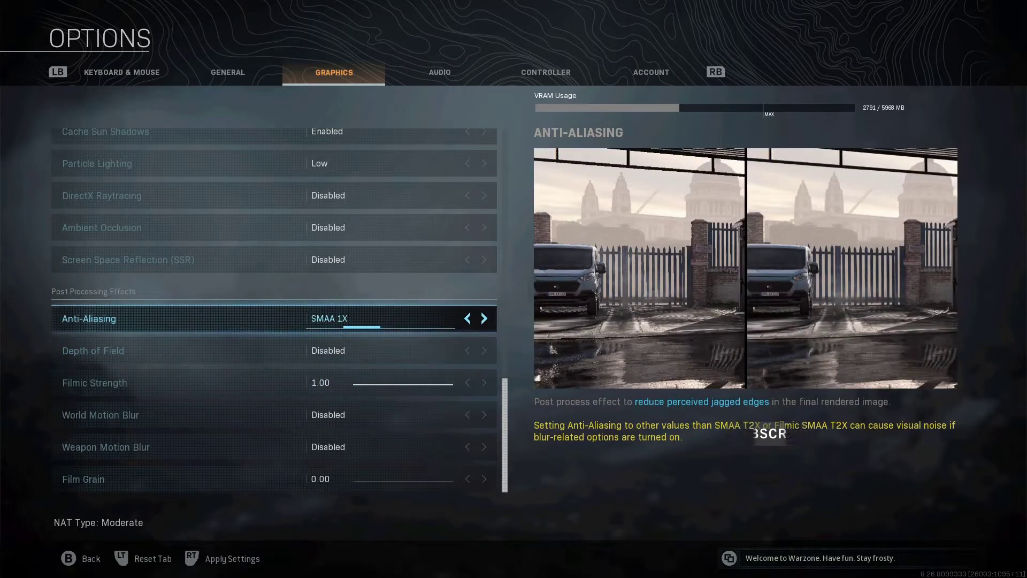
key("Right")
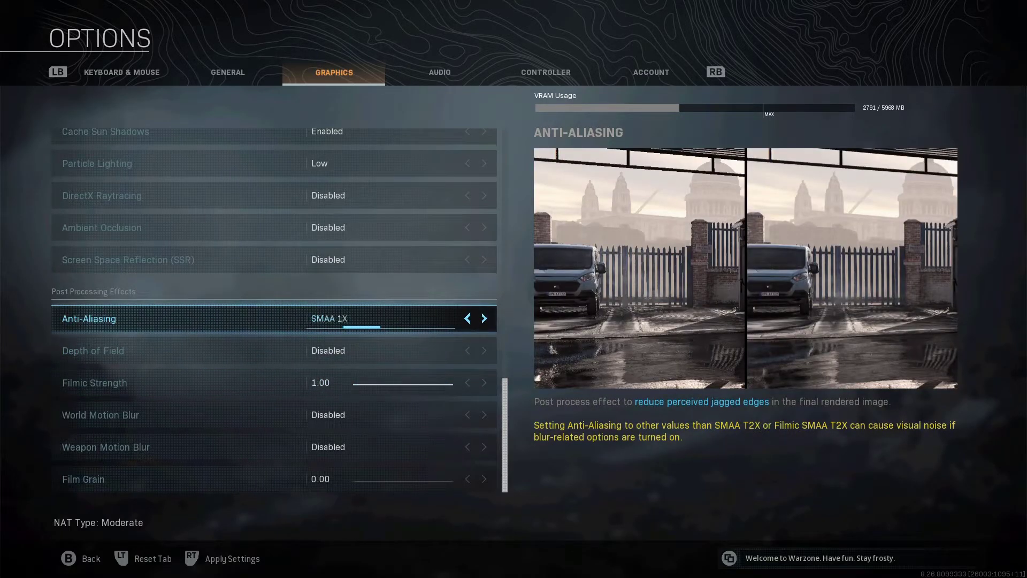
Examine the Post Processing Effects from Filmic Strength through the world and weapon motion blur options to Film Grain
key("Down")
key("Down")
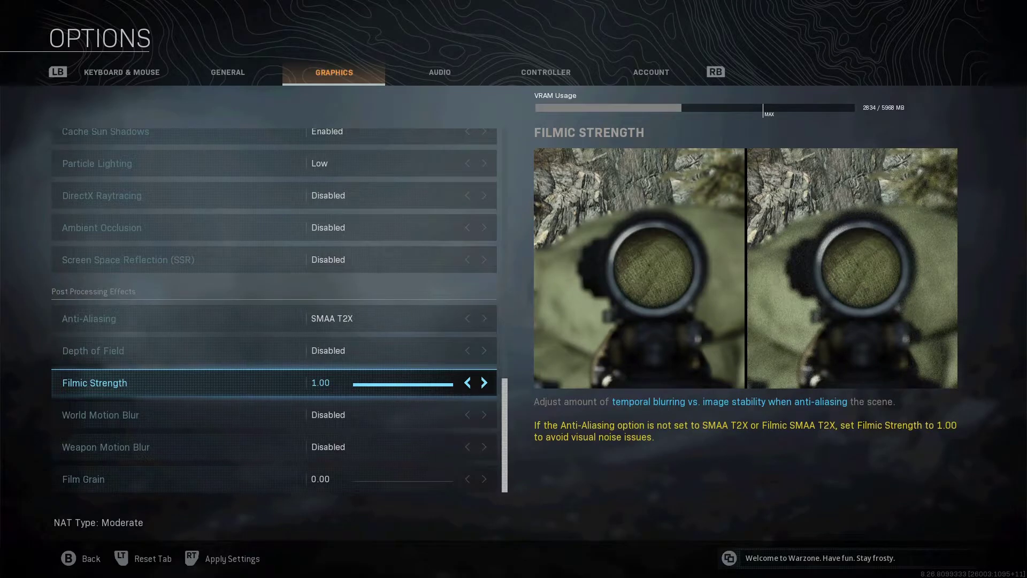
key("Up")
key("Up")
key("Down")
key("Down")
key("Down")
key("Down")
key("Down")
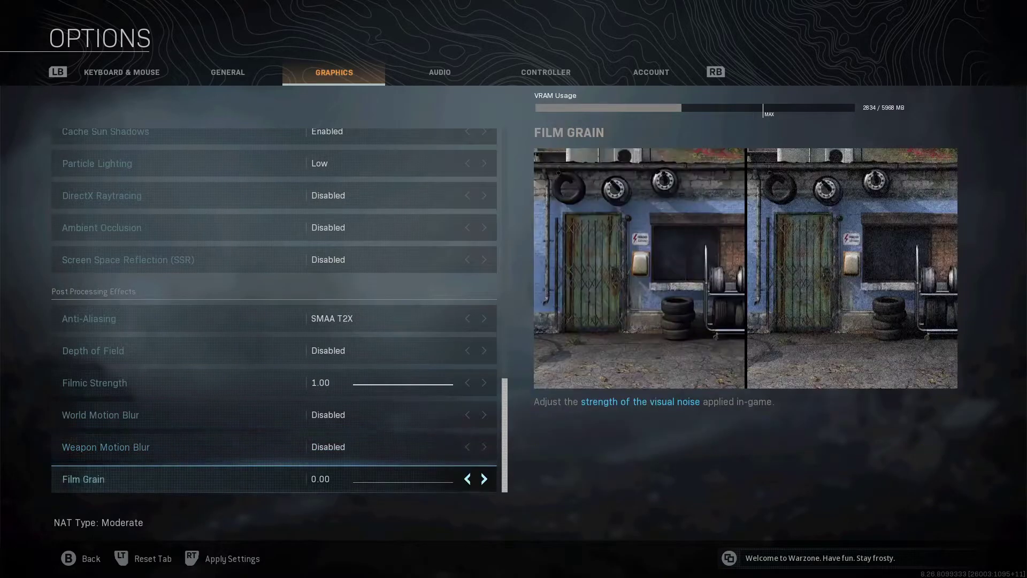
key("Down")
key("Up")
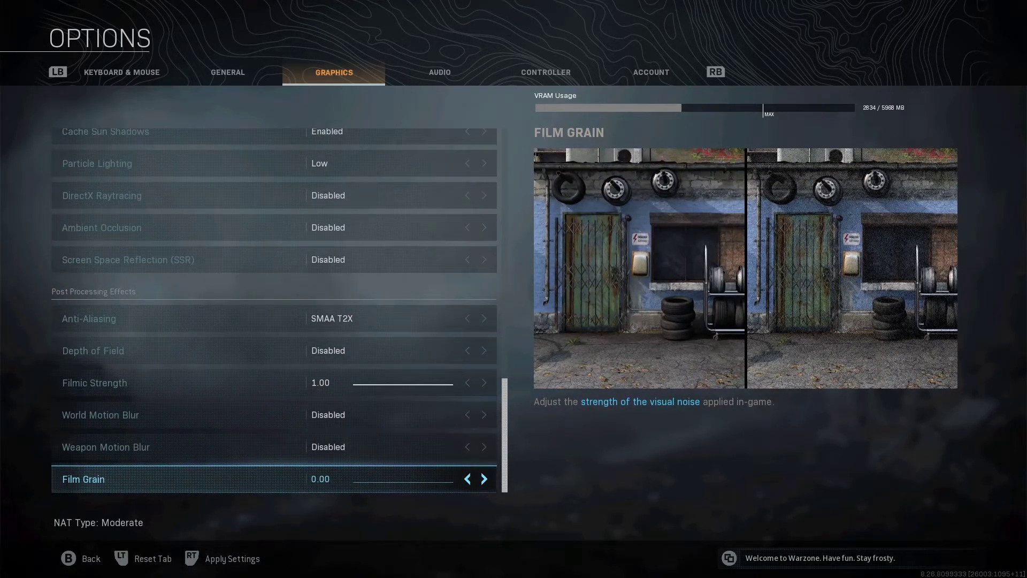
Set the Master Volume in the audio options to 50
key("Down")
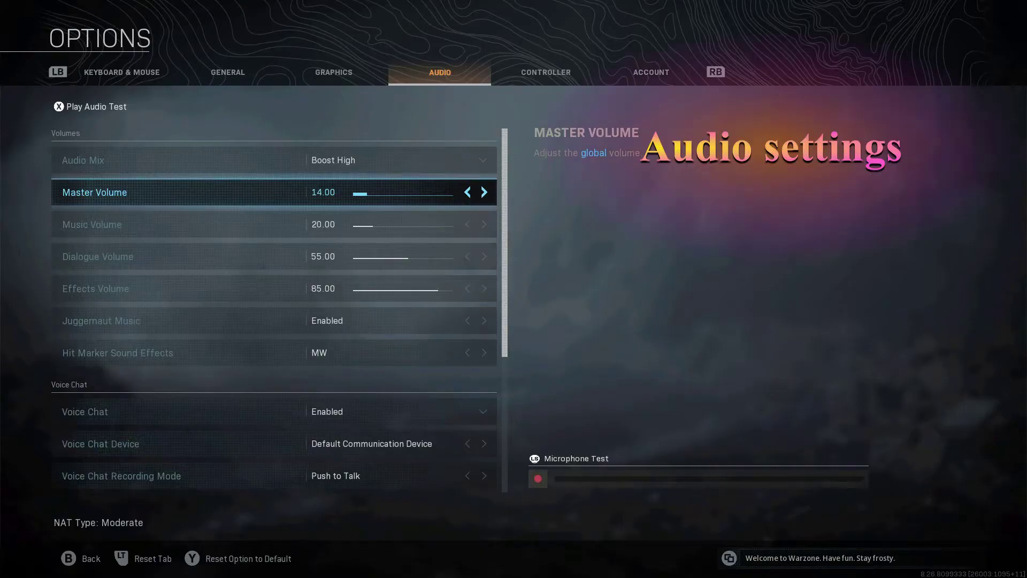
key("Right")
key("Right")
key("Right")
key("Right")
key("Right")
key("Right")
key("Right")
key("Right")
key("Right")
key("Right")
key("Right")
key("Right")
key("Right")
key("Right")
key("Right")
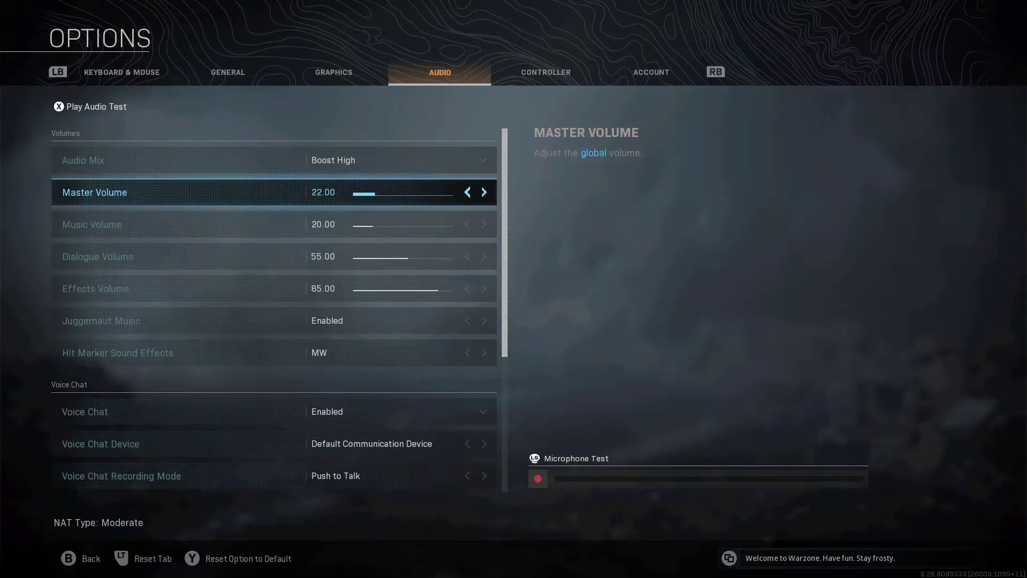
key("Right")
key("Right")
key("Right")
key("Right")
key("Right")
key("Right")
key("Right")
key("Right")
key("Right")
key("Right")
key("Right")
key("Right")
key("Right")
key("Right")
key("Right")
key("Right")
key("Right")
key("Right")
key("Right")
key("Right")
Examine the Music, Dialogue and Effects Volume options and the Audio Mix
key("Down")
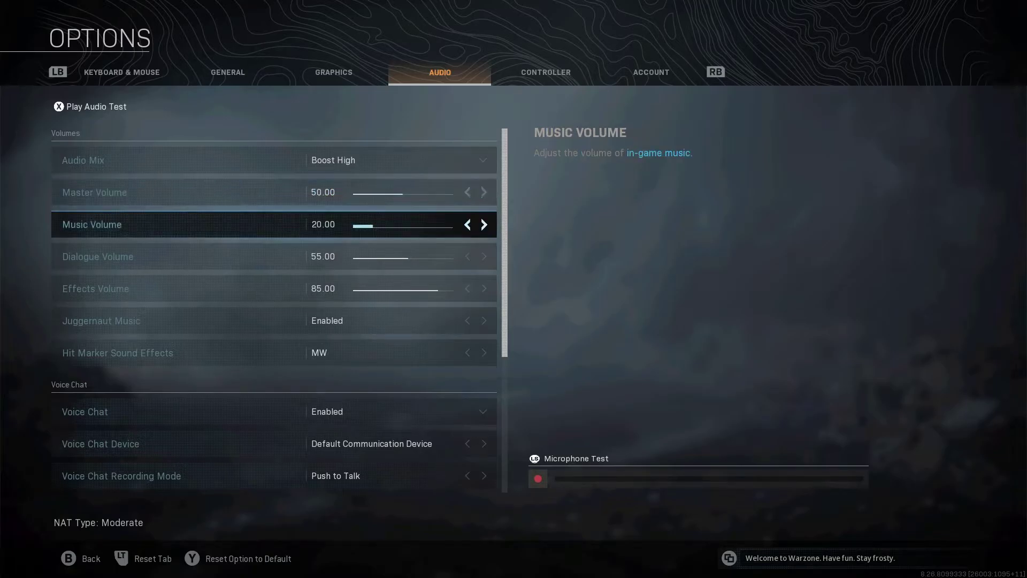
key("Down")
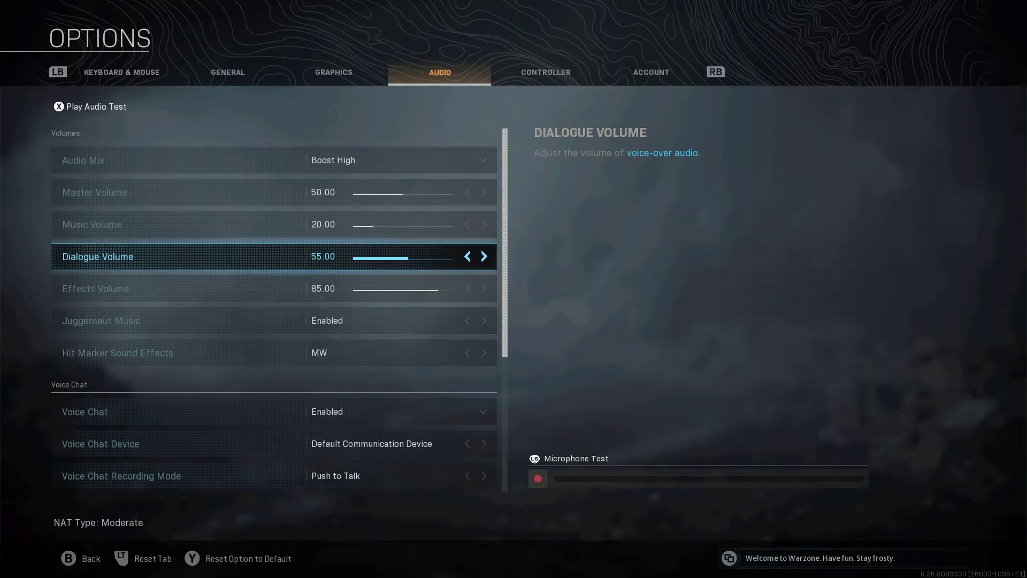
key("Down")
key("Up")
key("Up")
key("Up")
key("Up")
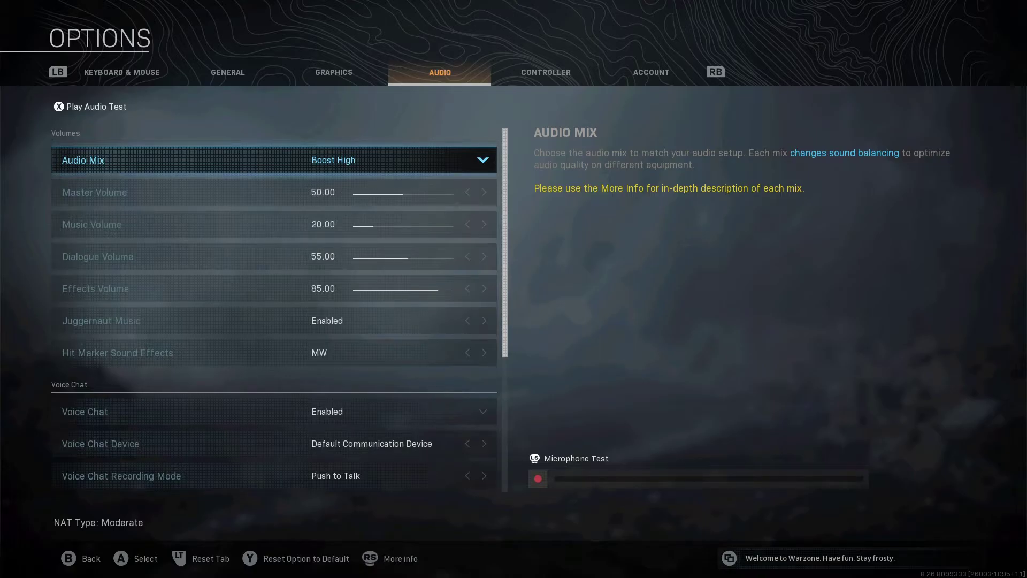
Examine the Master Volume and Voice Chat options and go back over the Music and Dialogue Volume settings
left_click(95, 192)
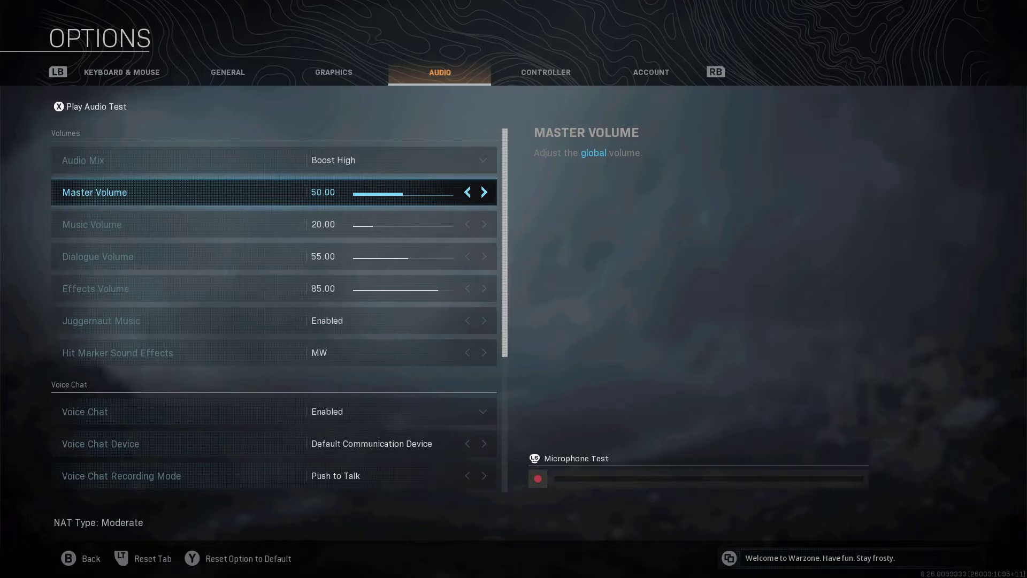
left_click(181, 288)
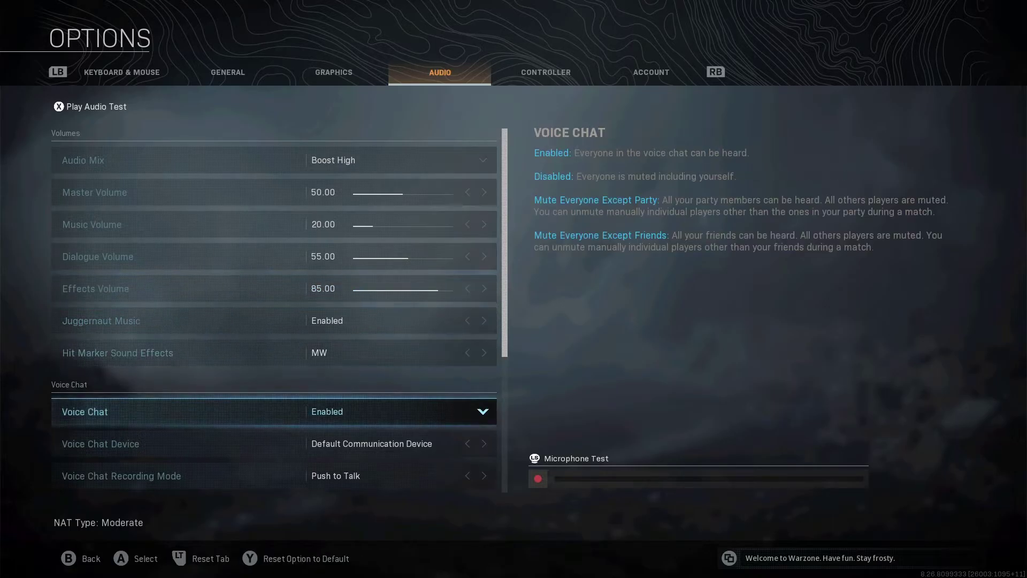
left_click(181, 224)
key("Up")
key("Up")
key("Down")
key("Down")
key("Down")
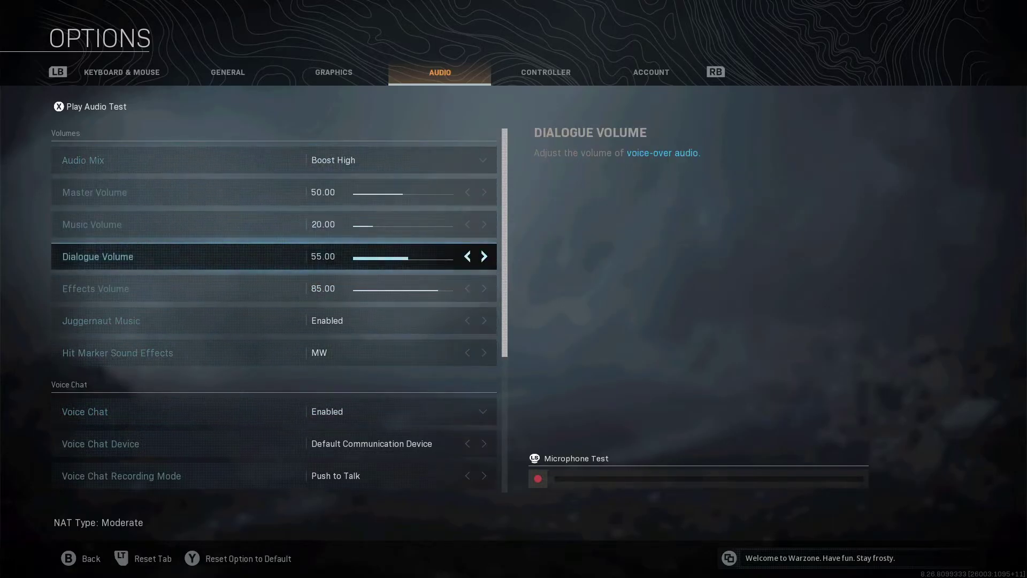
Open the controller options and examine BR Button Layout, Stick Layout Preset, Invert Vertical Look and Deadzone
key("e")
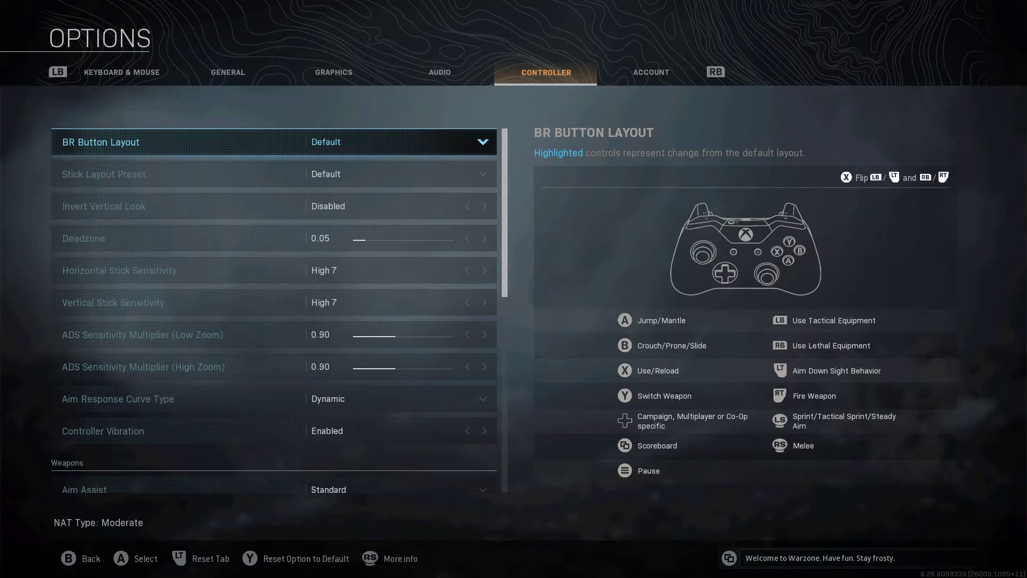
key("Down")
key("Down")
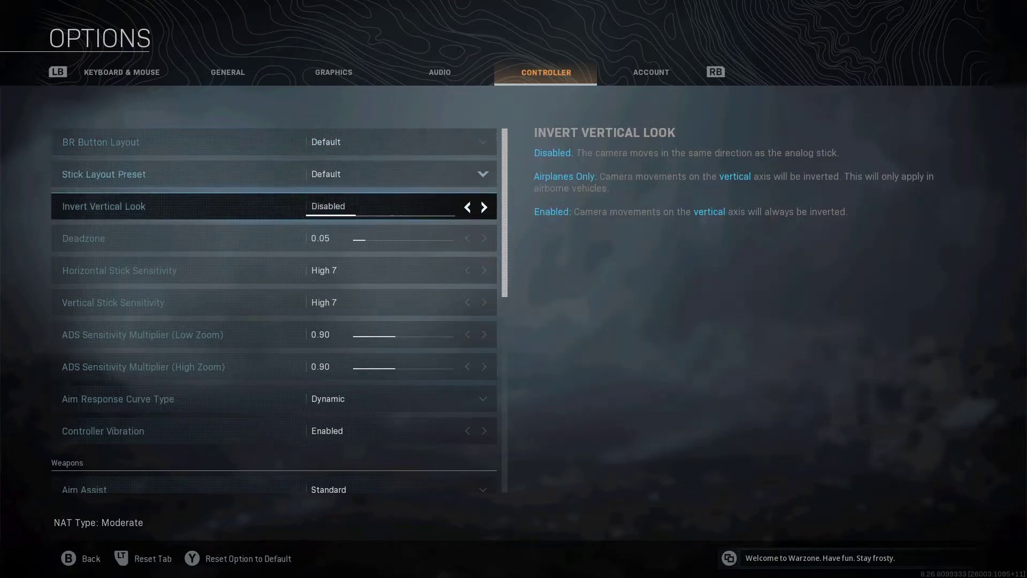
key("Down")
key("Up")
key("Up")
key("Up")
key("Down")
key("Down")
key("Down")
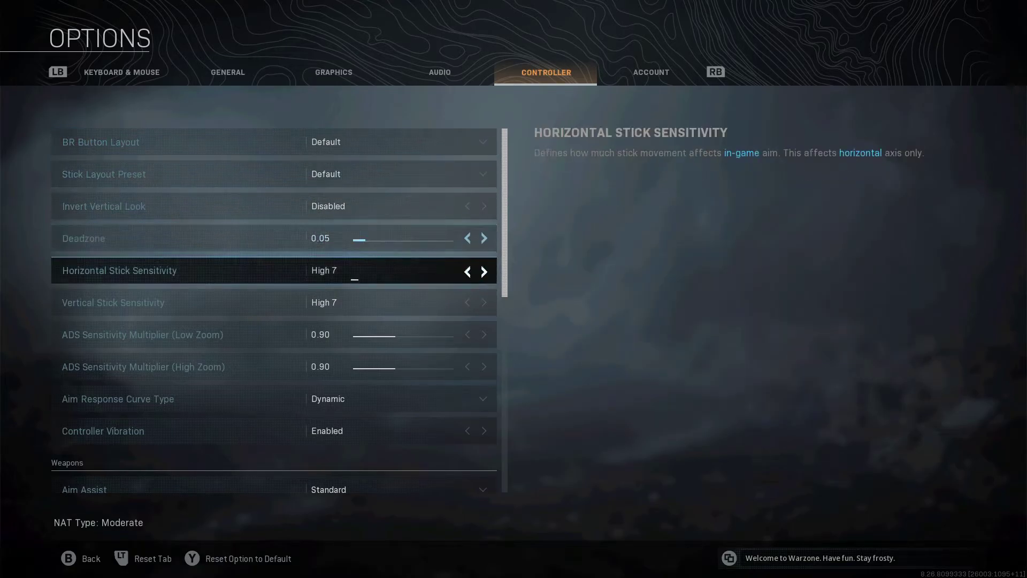
Examine the Deadzone, the horizontal and vertical stick sensitivities and the low and high zoom ADS Sensitivity Multipliers
left_click(179, 238)
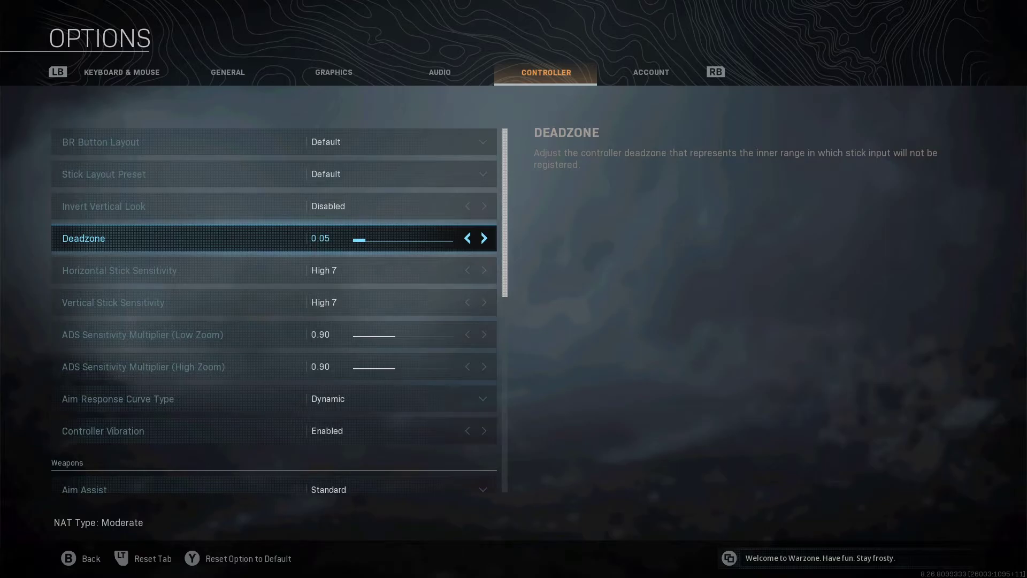
left_click(119, 270)
key("Down")
key("Up")
key("Down")
key("Up")
key("Down")
key("Down")
key("Down")
key("Down")
key("Up")
key("Up")
key("Down")
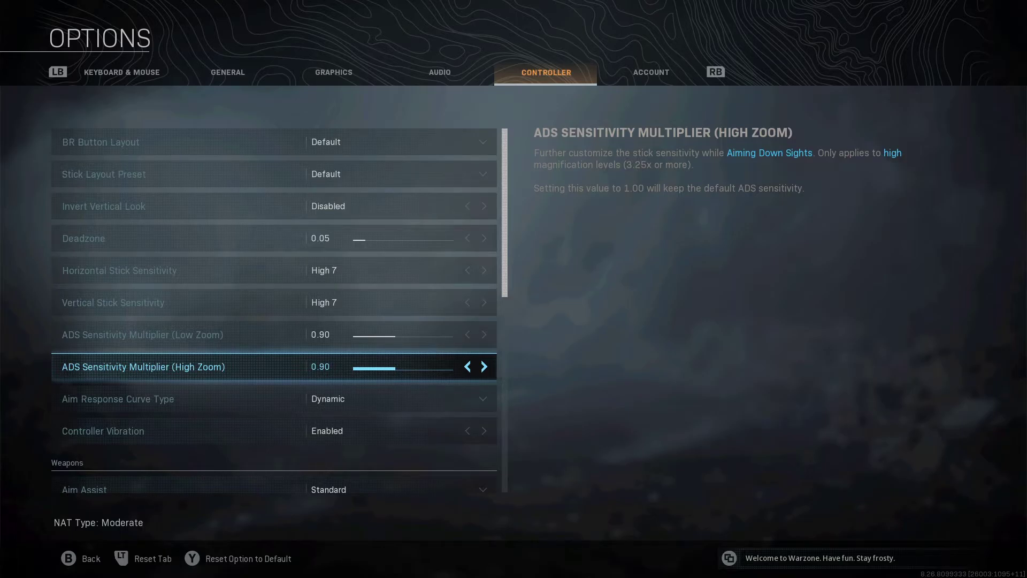
Check the available Aim Response Curve Type choices and keep Dynamic
key("Down")
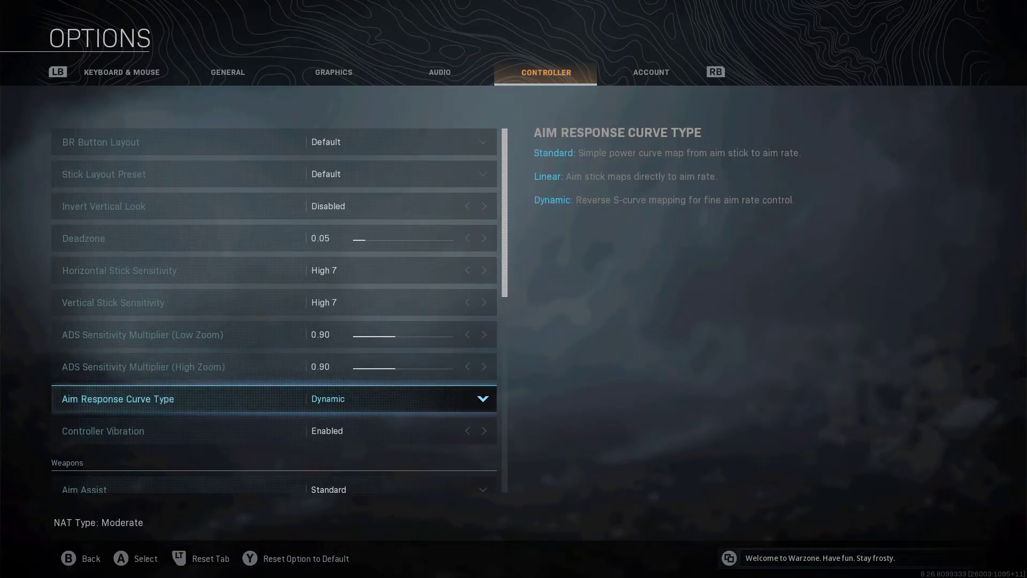
key("Return")
key("Return")
Examine Controller Vibration and the first Weapons settings around Aim Assist
key("Down")
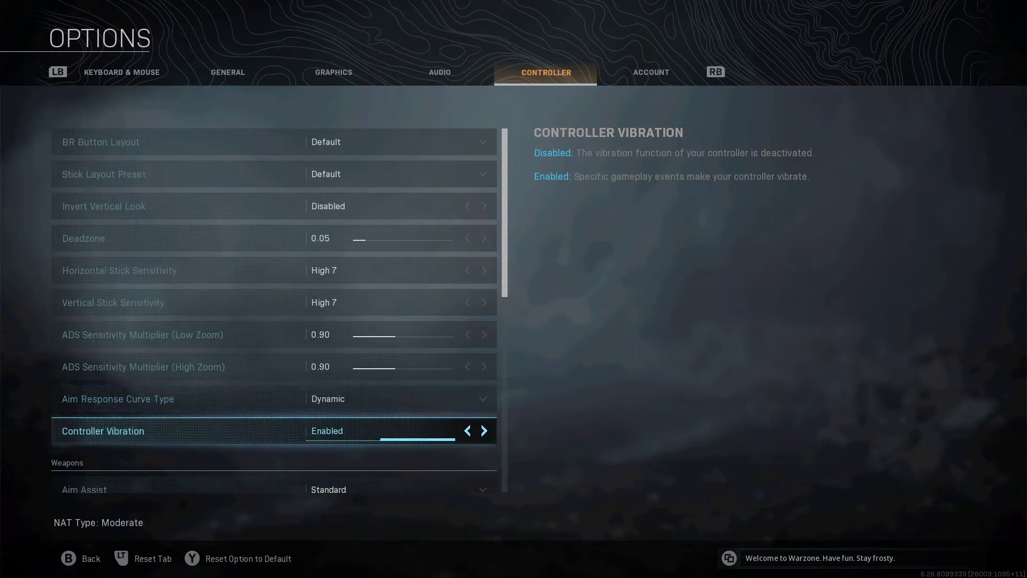
key("Down")
key("Down")
key("Down")
key("Up")
key("Up")
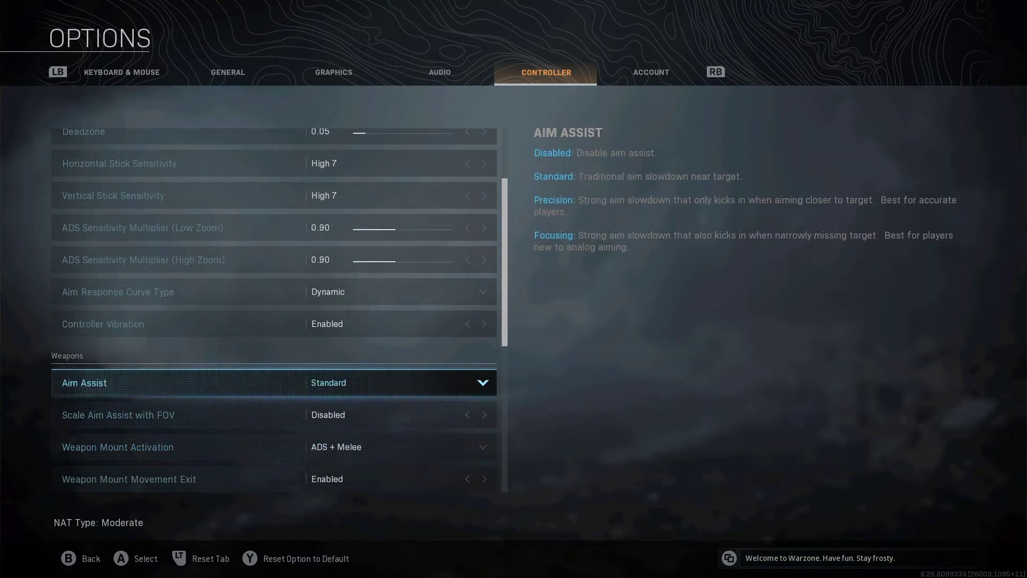
Compare the Precision and Focusing choices for Aim Assist and keep Standard
key("Return")
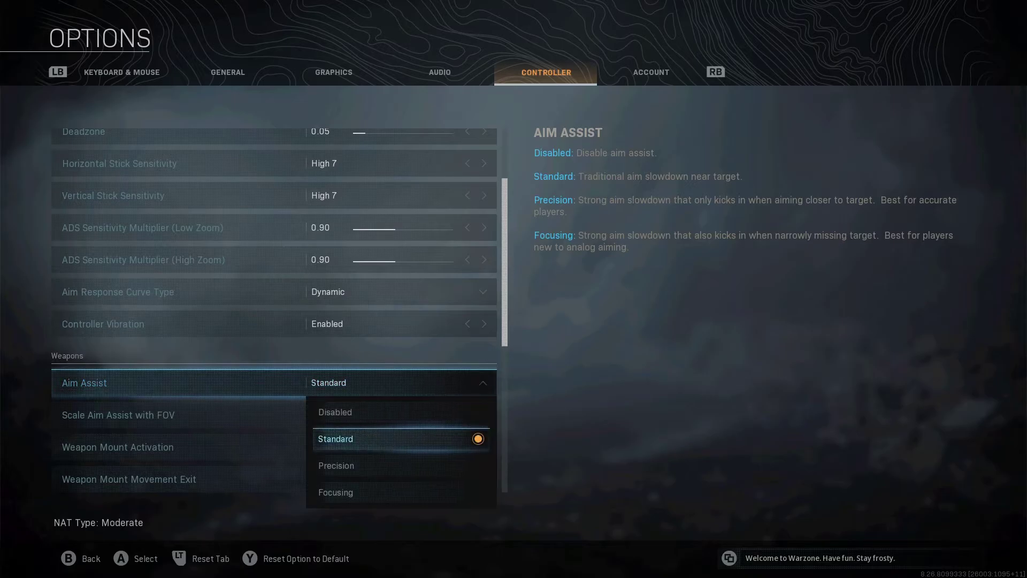
key("Down")
key("Down")
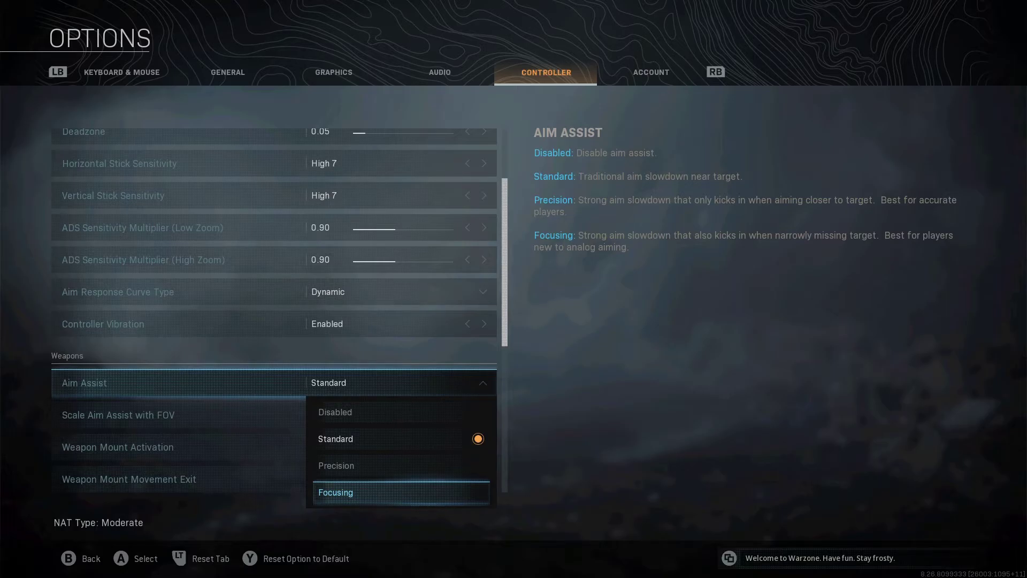
key("Up")
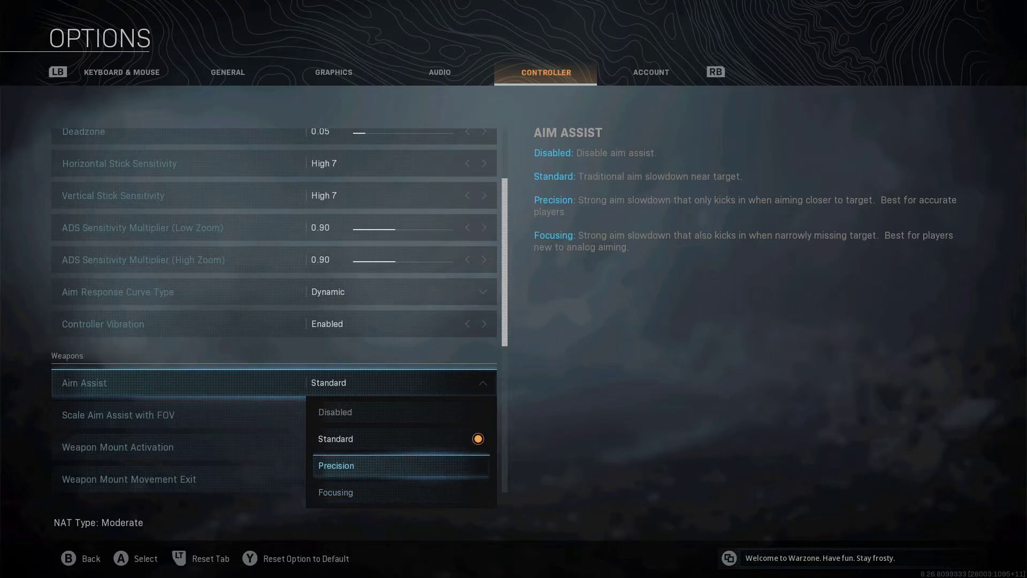
key("Up")
key("Down")
key("Down")
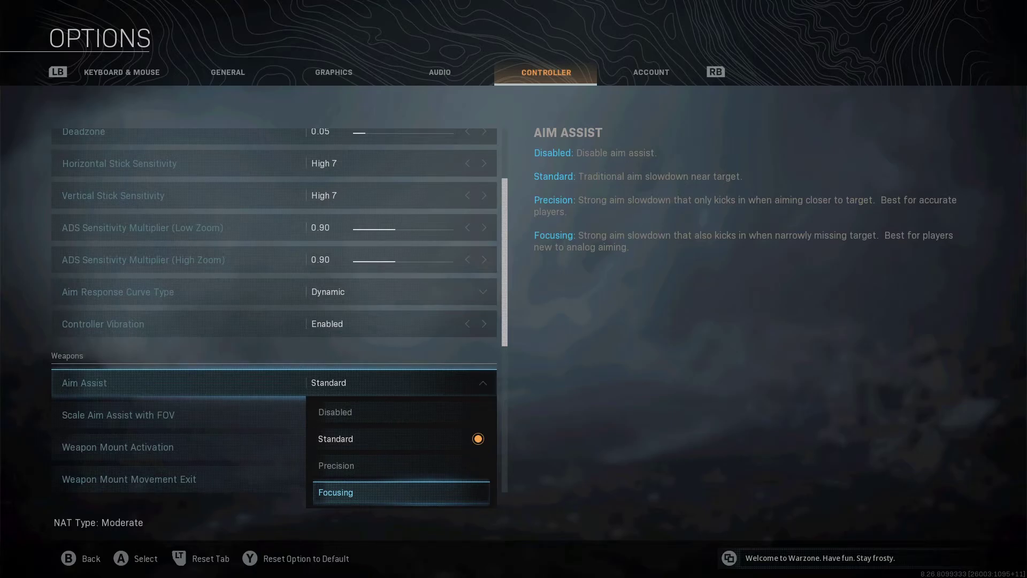
key("Up")
key("Up")
key("Return")
Examine the remaining Weapons settings, including Use/Reload Behavior, and continue to Auto Move Forward among the Movement settings
key("Down")
key("Down")
key("Down")
key("Down")
key("Down")
key("Down")
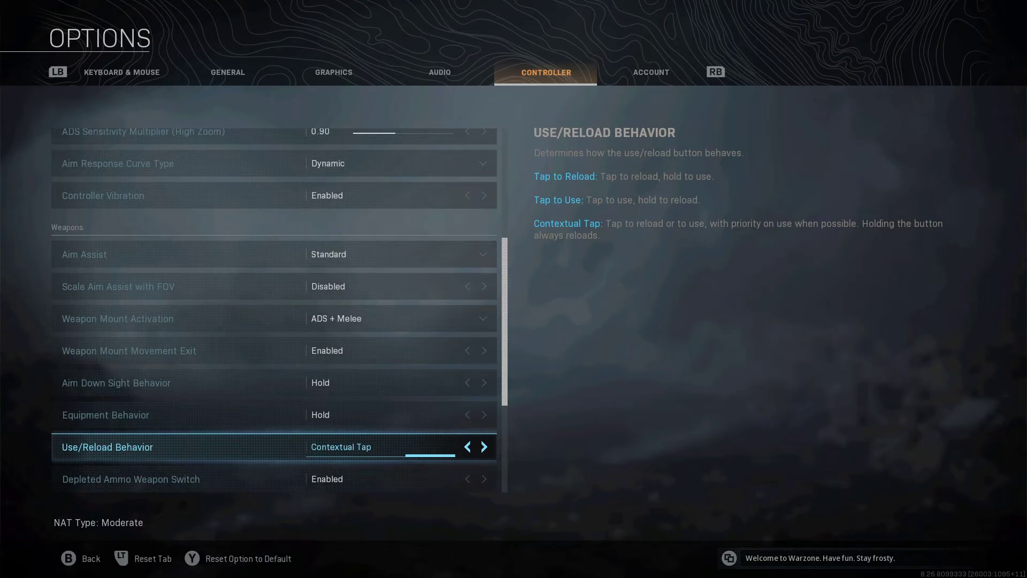
key("Down")
key("Down")
key("Down")
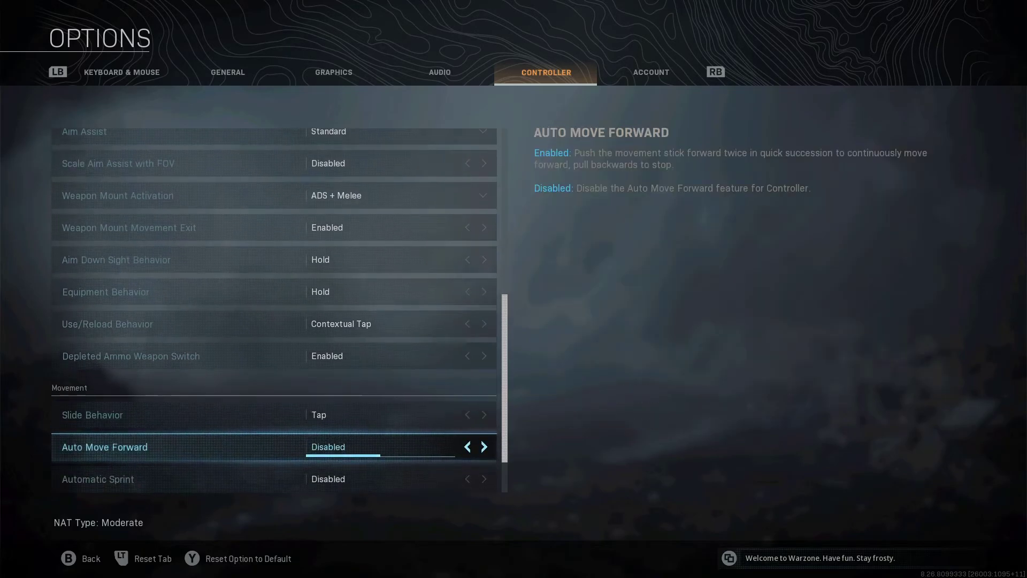
Check the Hold alternative for Slide Behavior and keep Tap
key("Up")
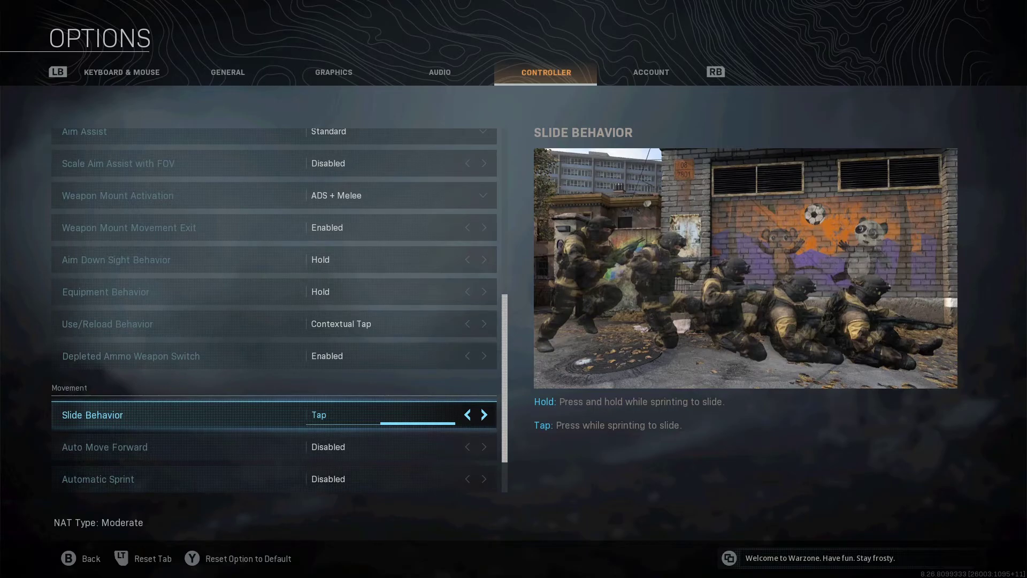
key("Left")
key("Right")
Look through the rest of the Movement settings and leave the options for the main Play screen
key("Down")
key("Down")
key("Down")
key("Down")
key("Down")
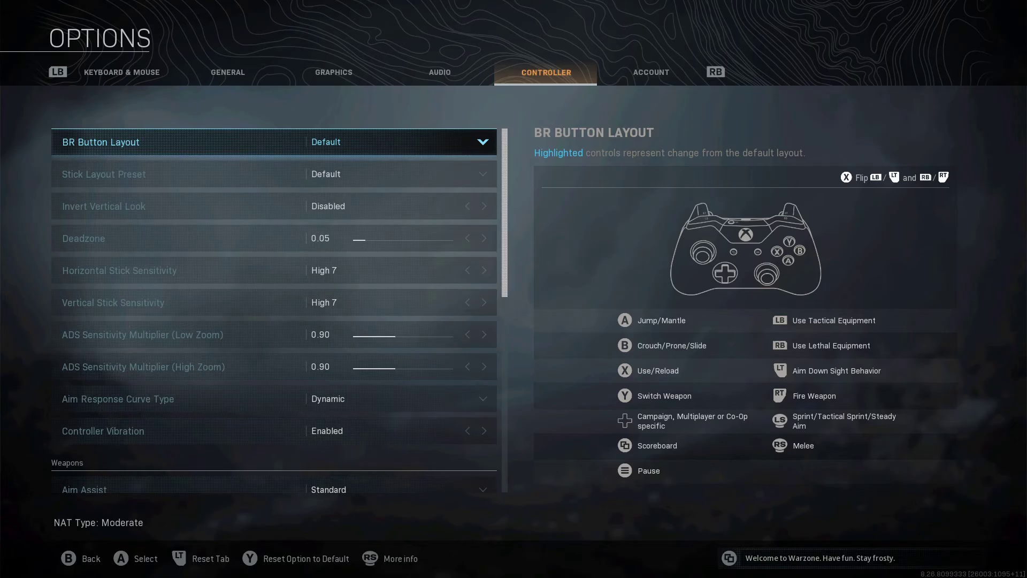
key("Escape")
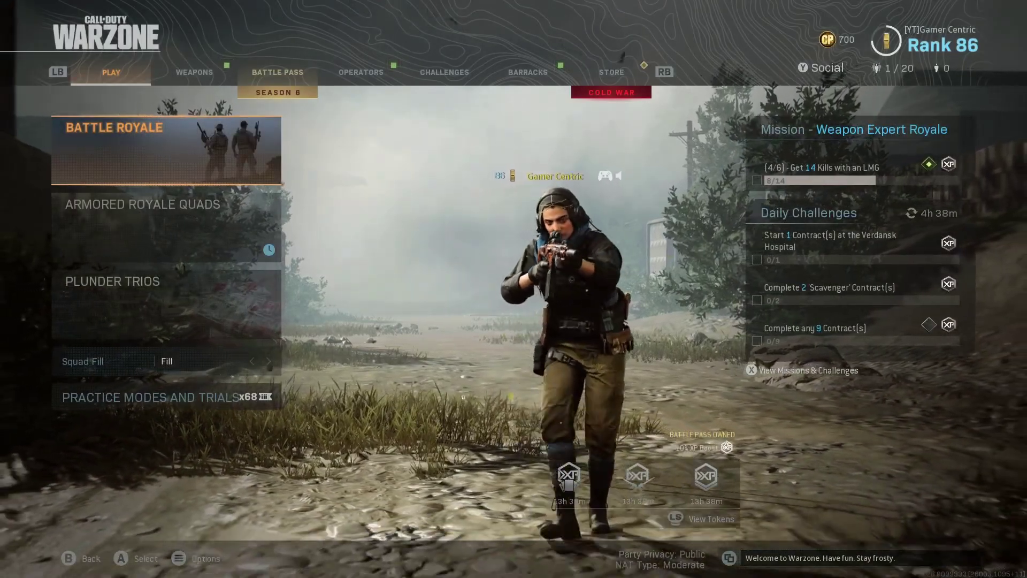